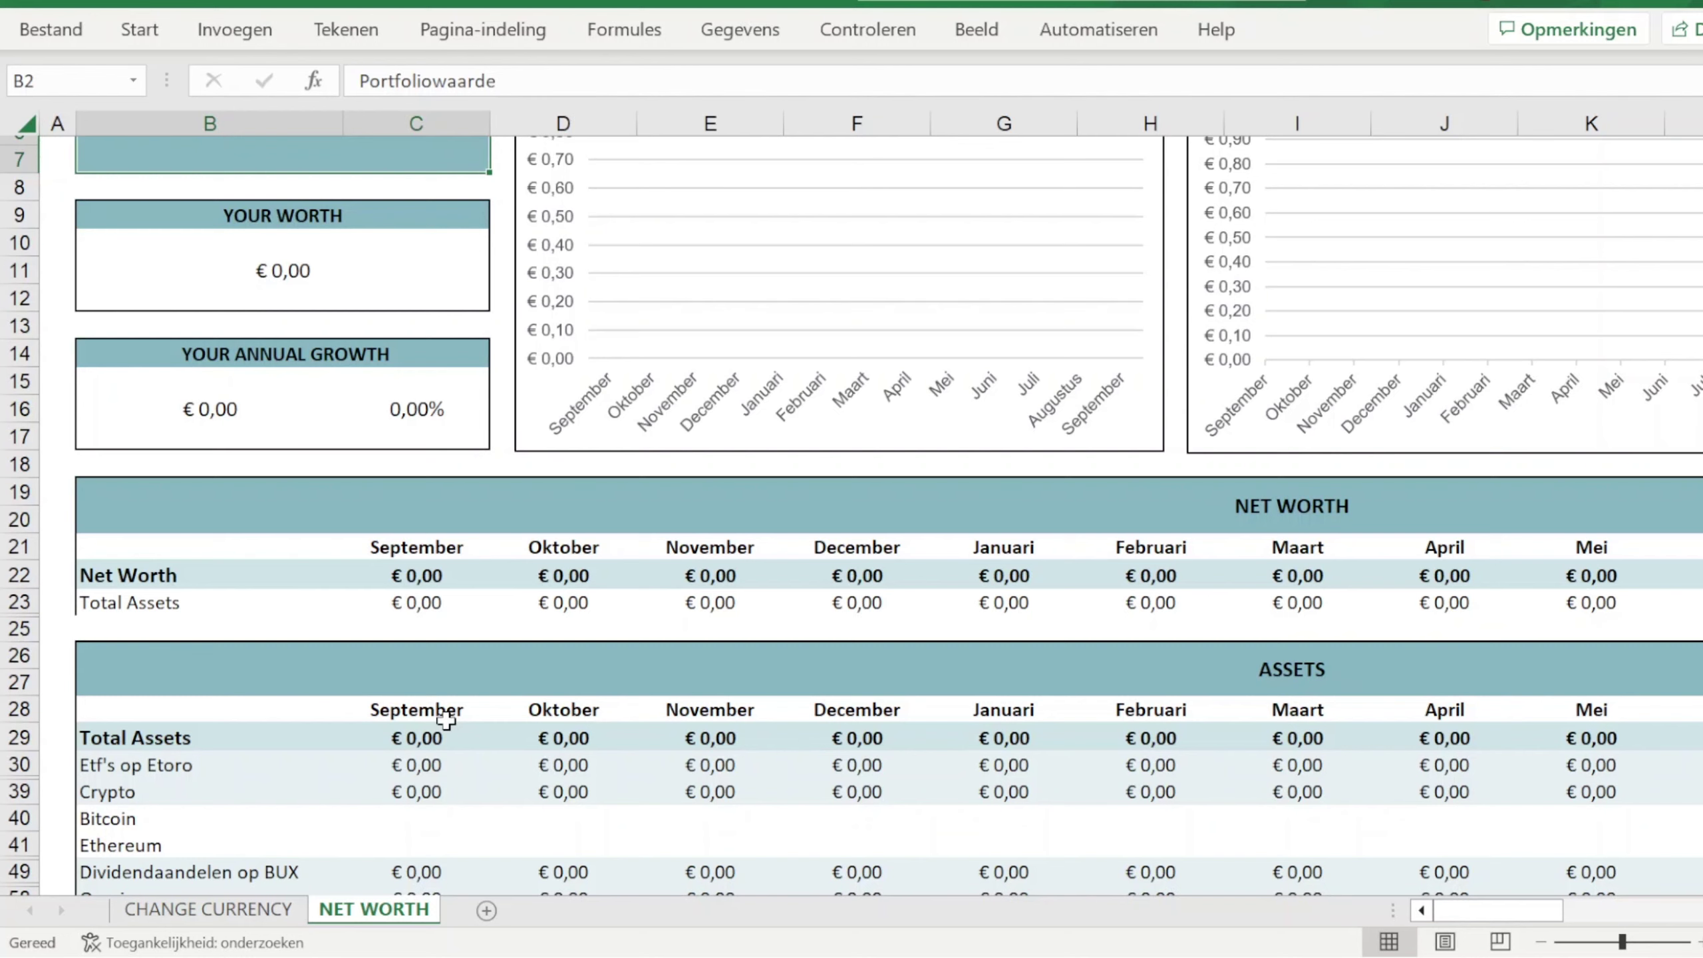
View the eToro portfolio overview and the SPYD position breakdown, ending back at the overview
scroll(446, 721, "down", 1)
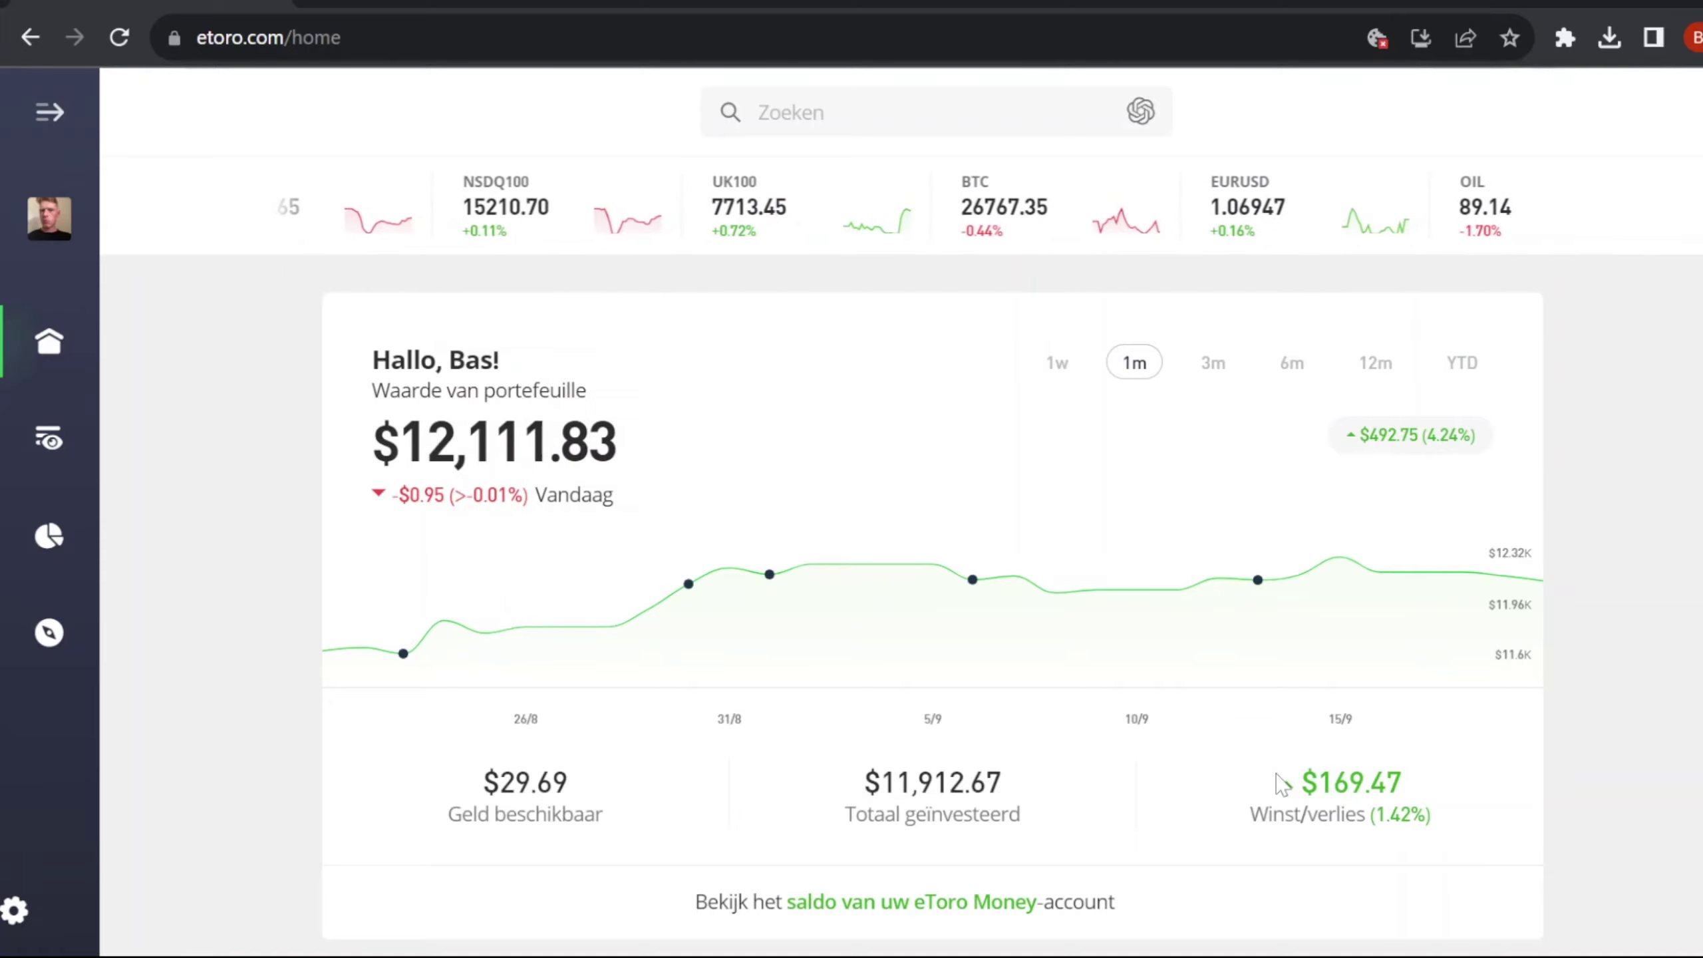
left_click(49, 535)
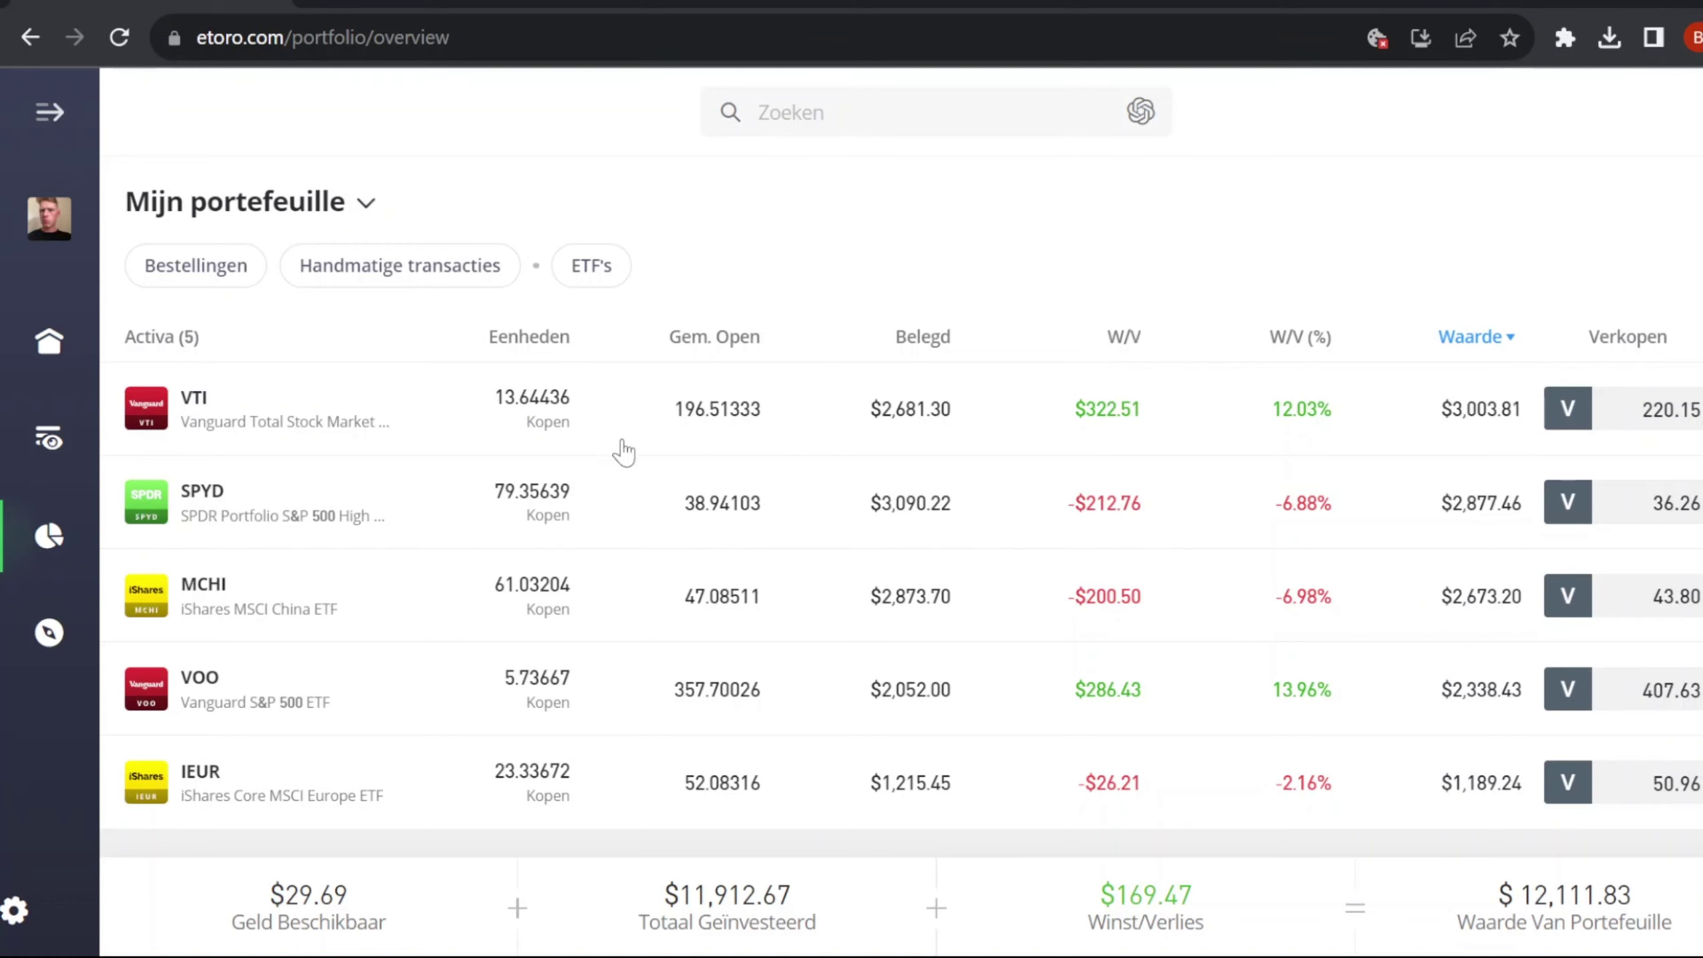
left_click(275, 497)
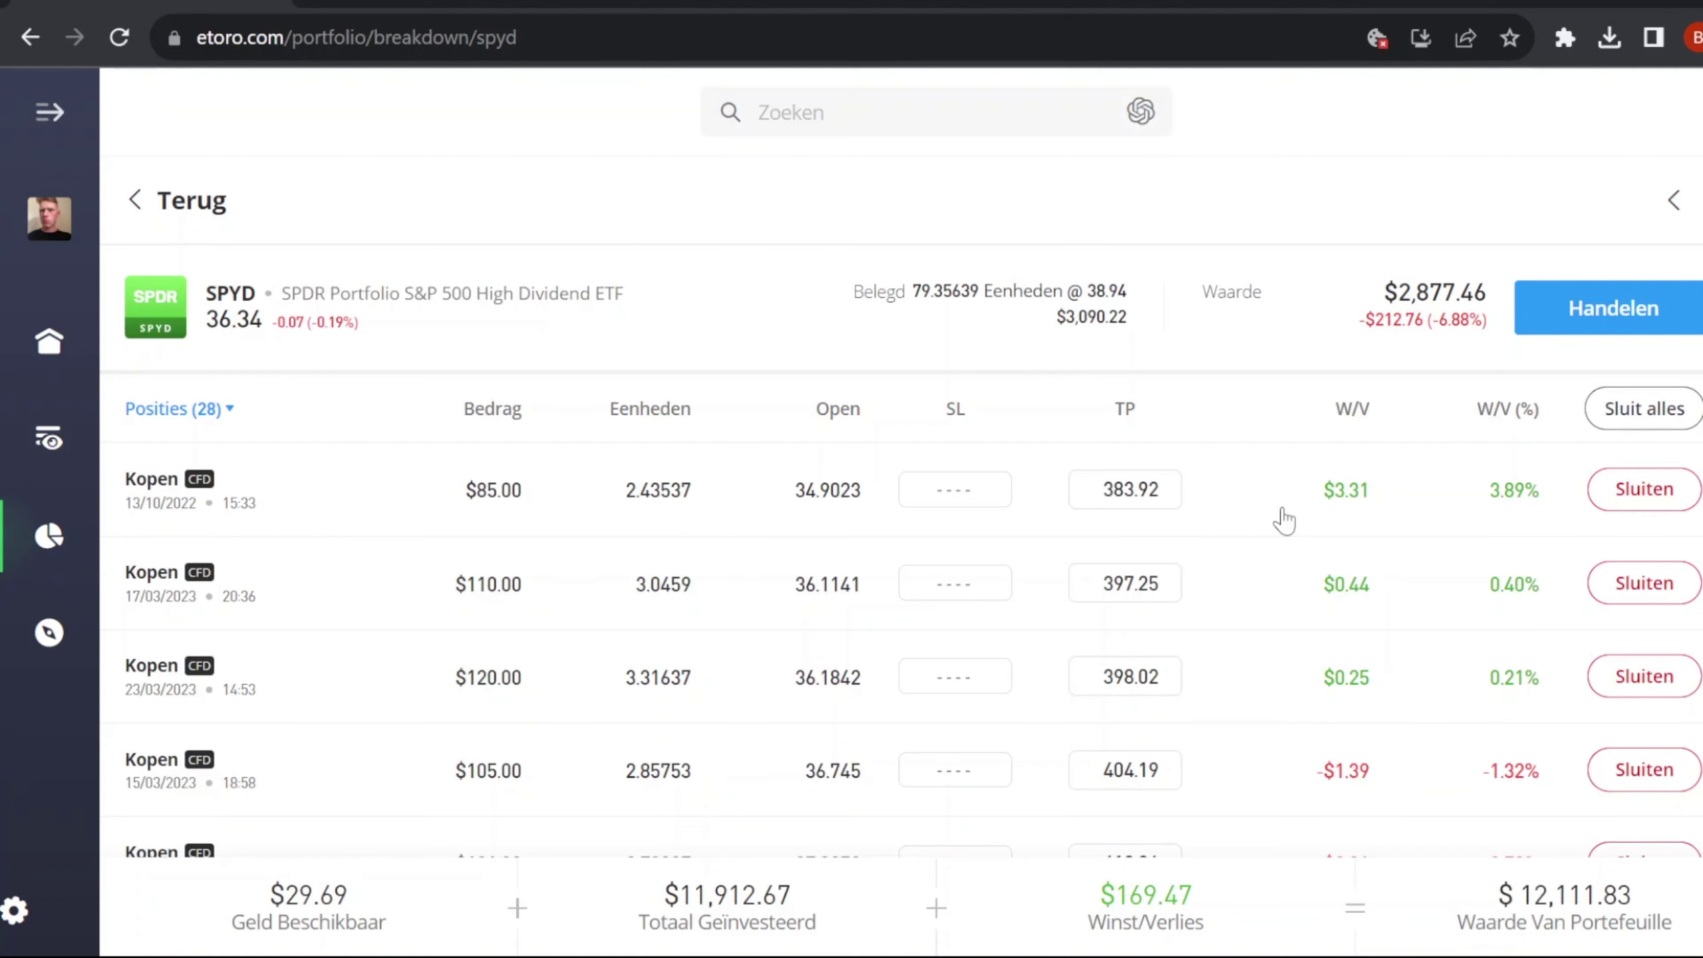
left_click(49, 536)
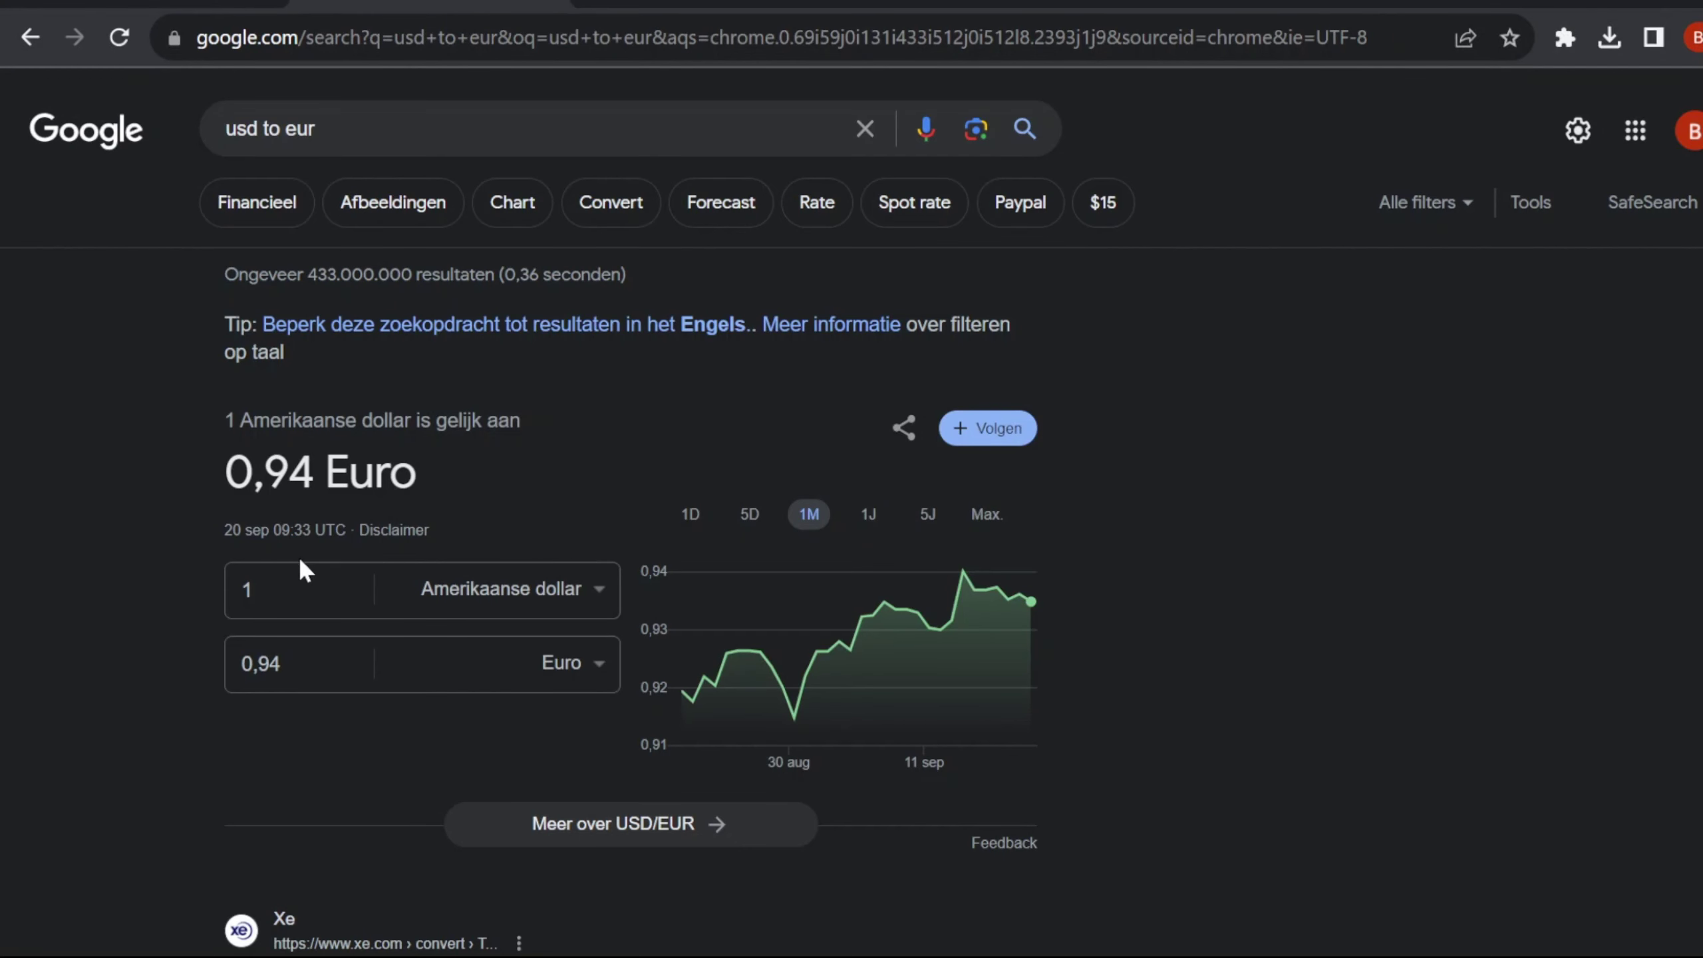
Convert 12111 US dollars to euros in Google's currency converter and enter 11325 as the September value for Etf's op Etoro in Excel
left_click(304, 567)
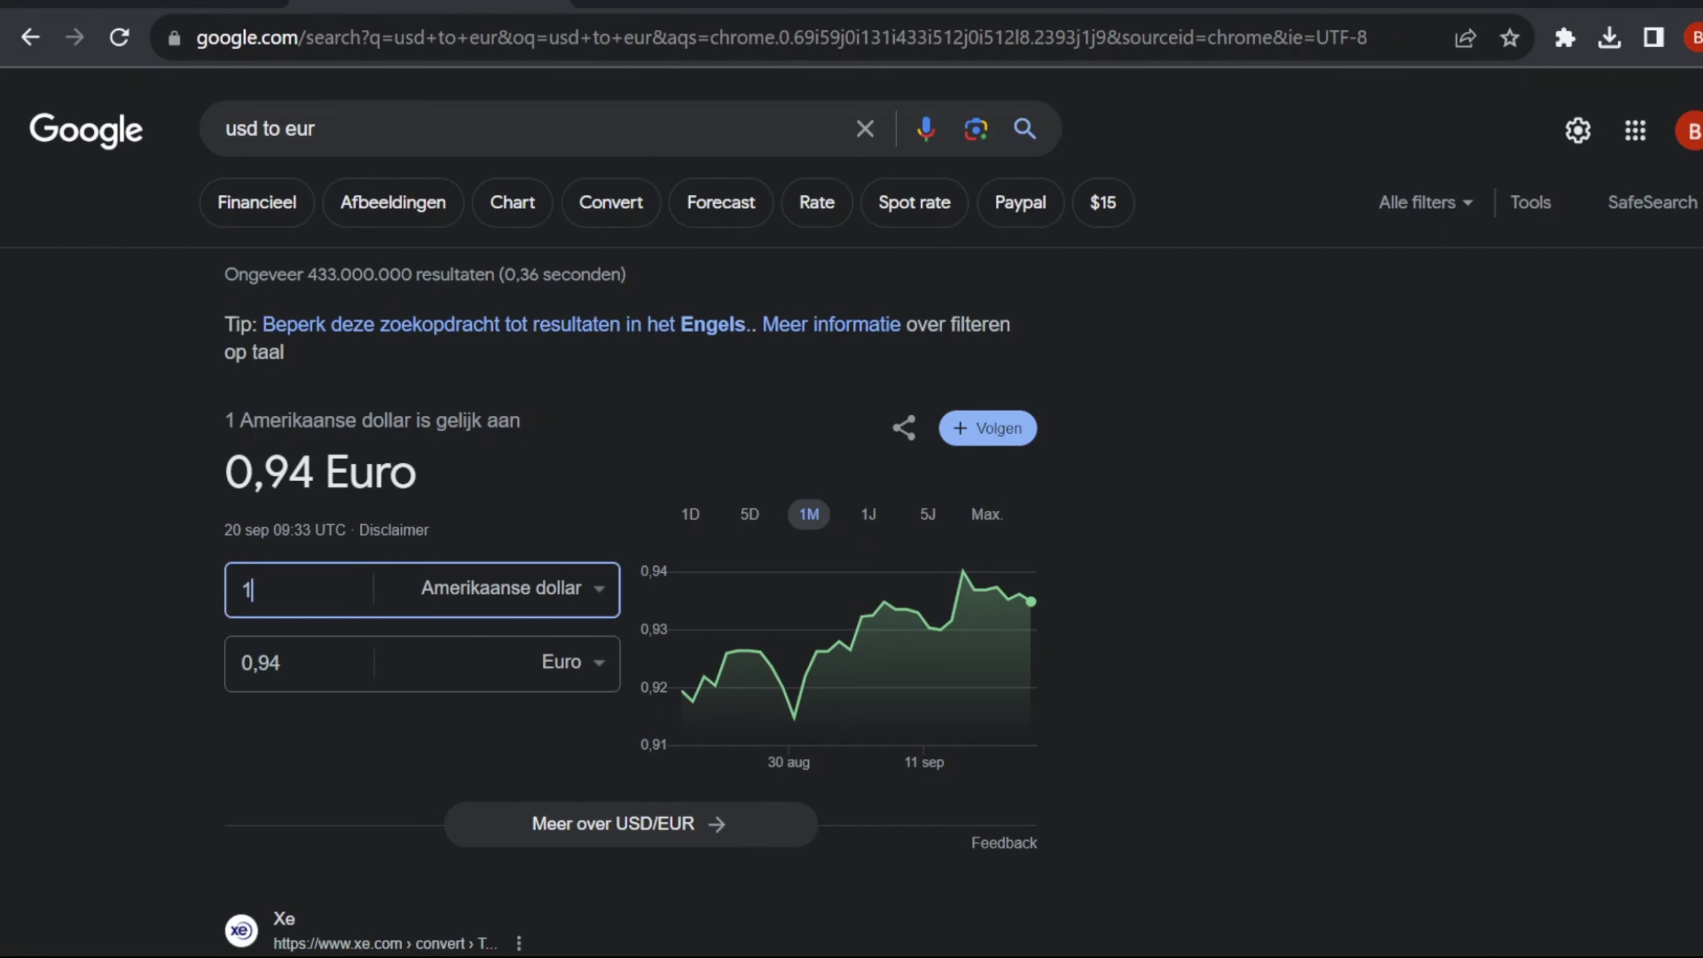
type("2111")
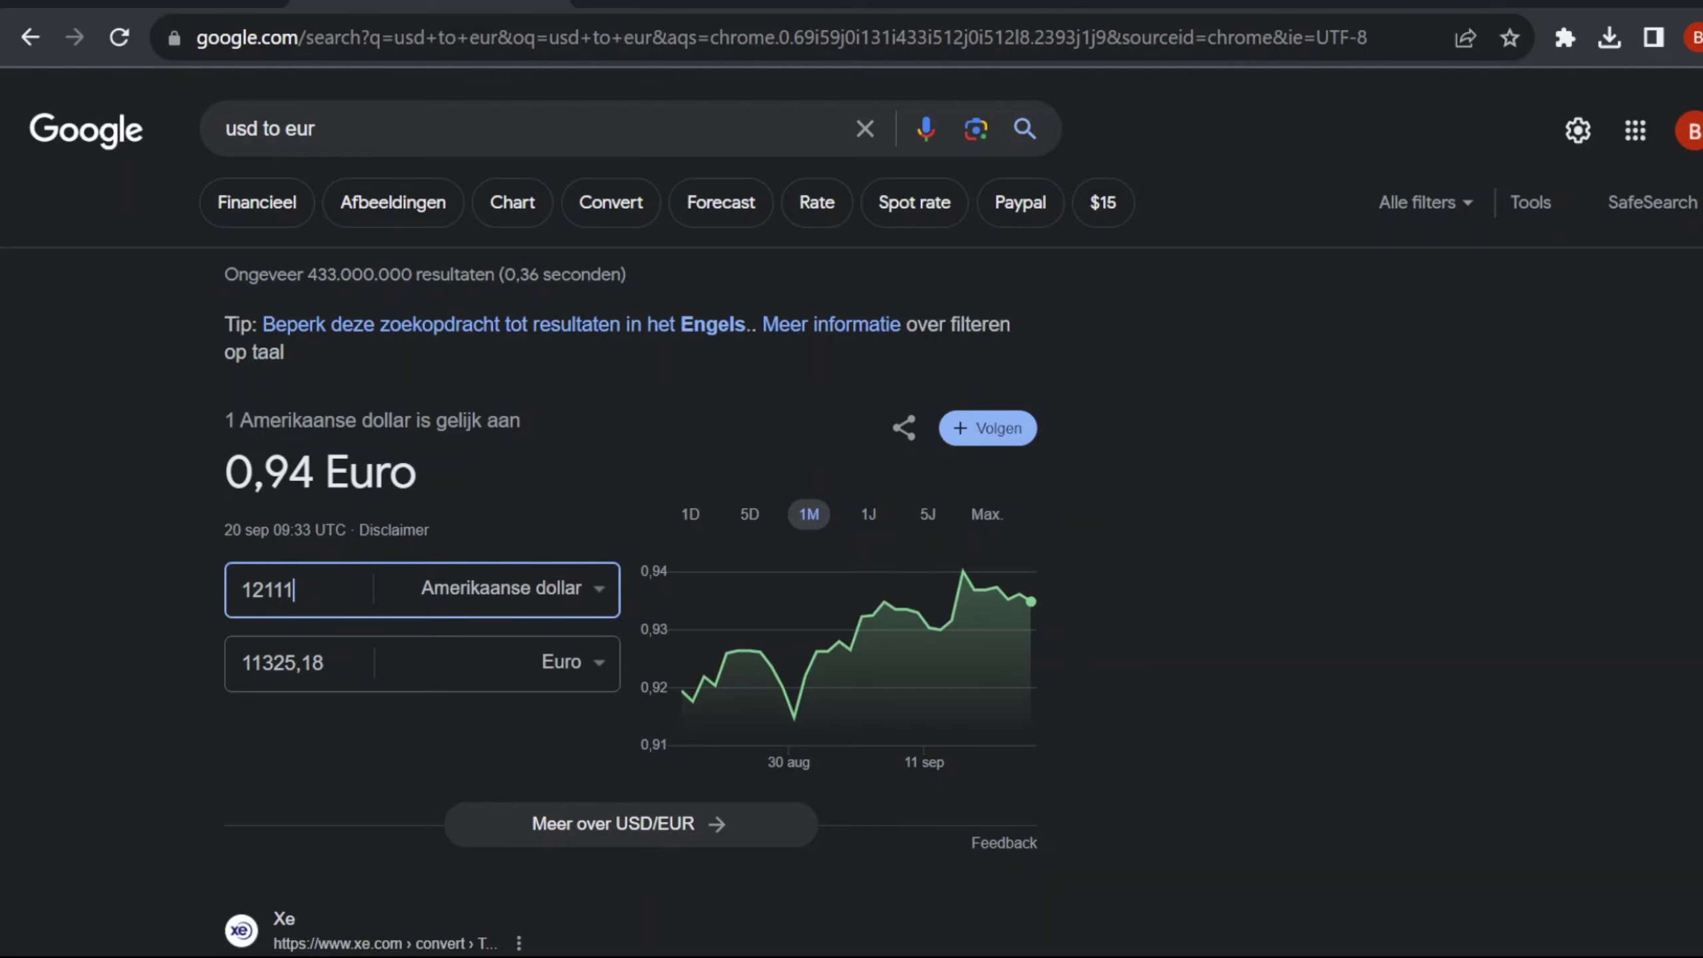
left_click(1099, 926)
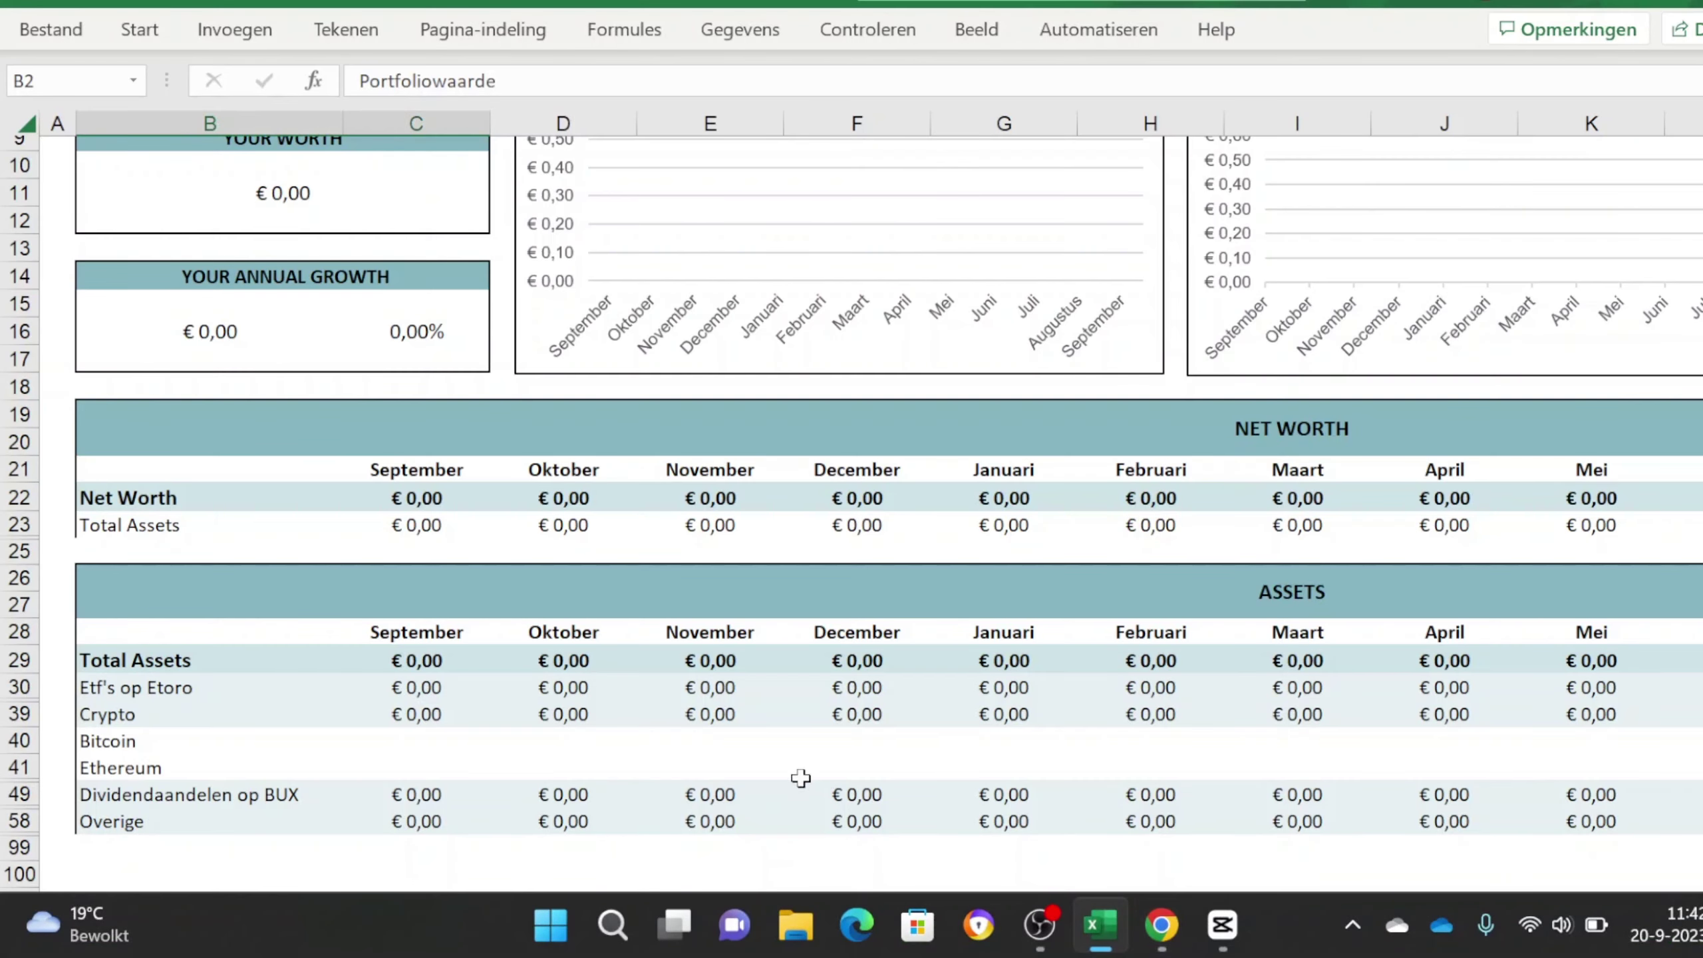
left_click(416, 687)
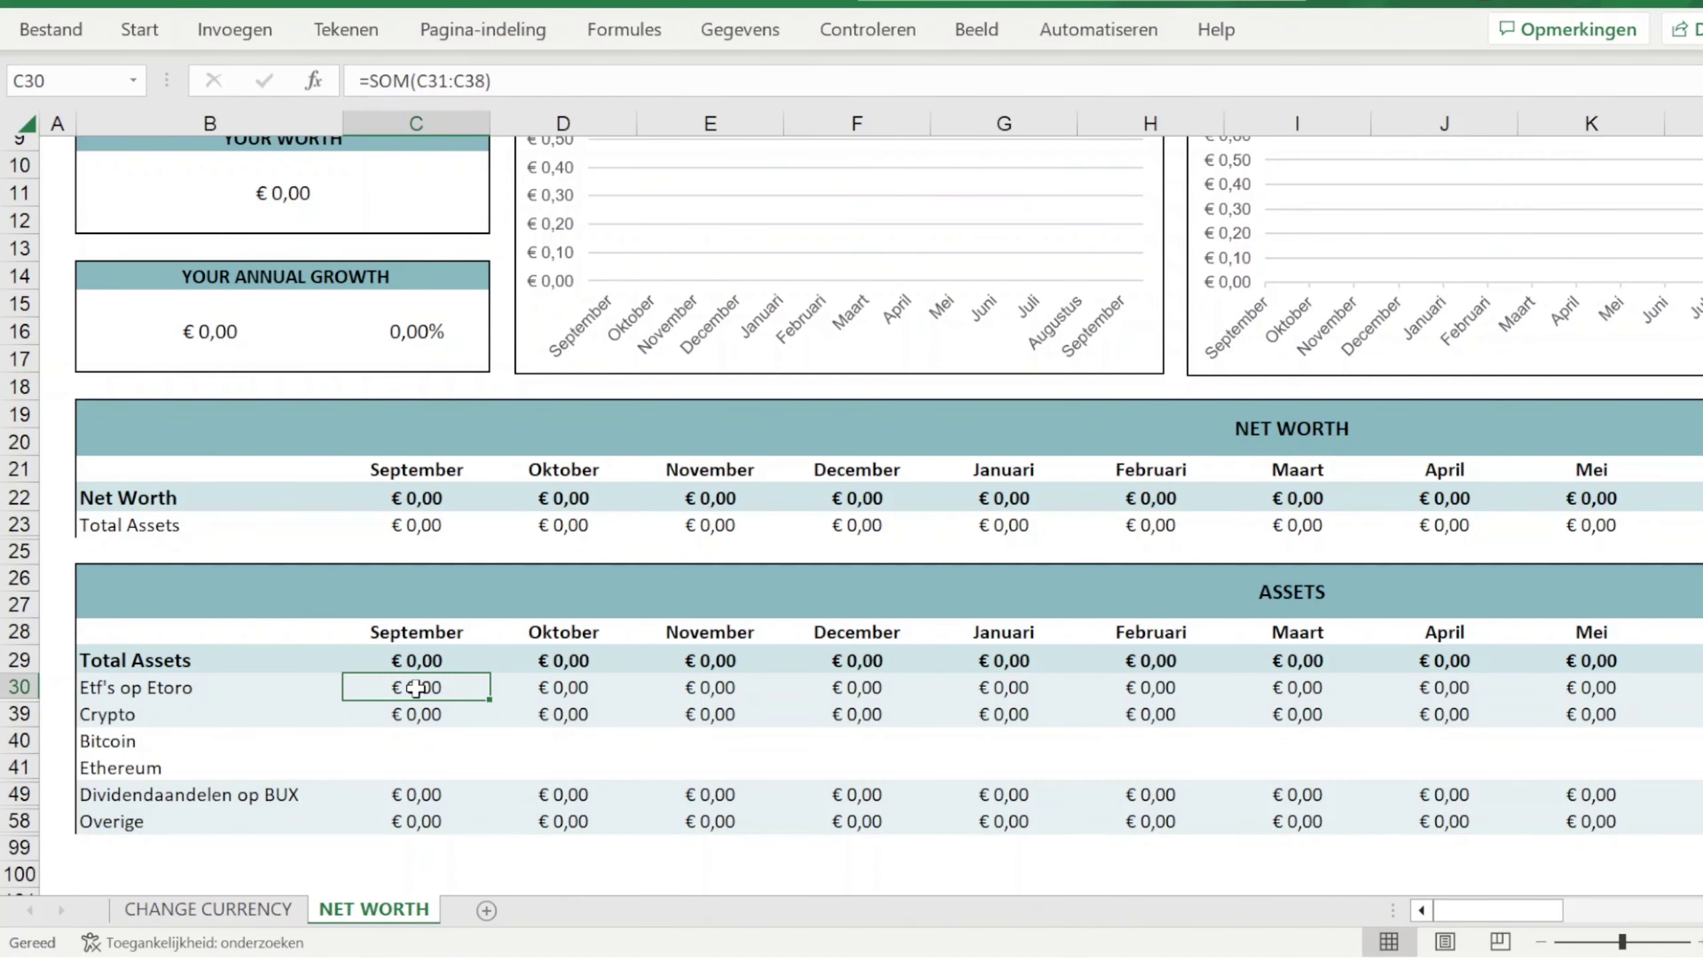
type("11325")
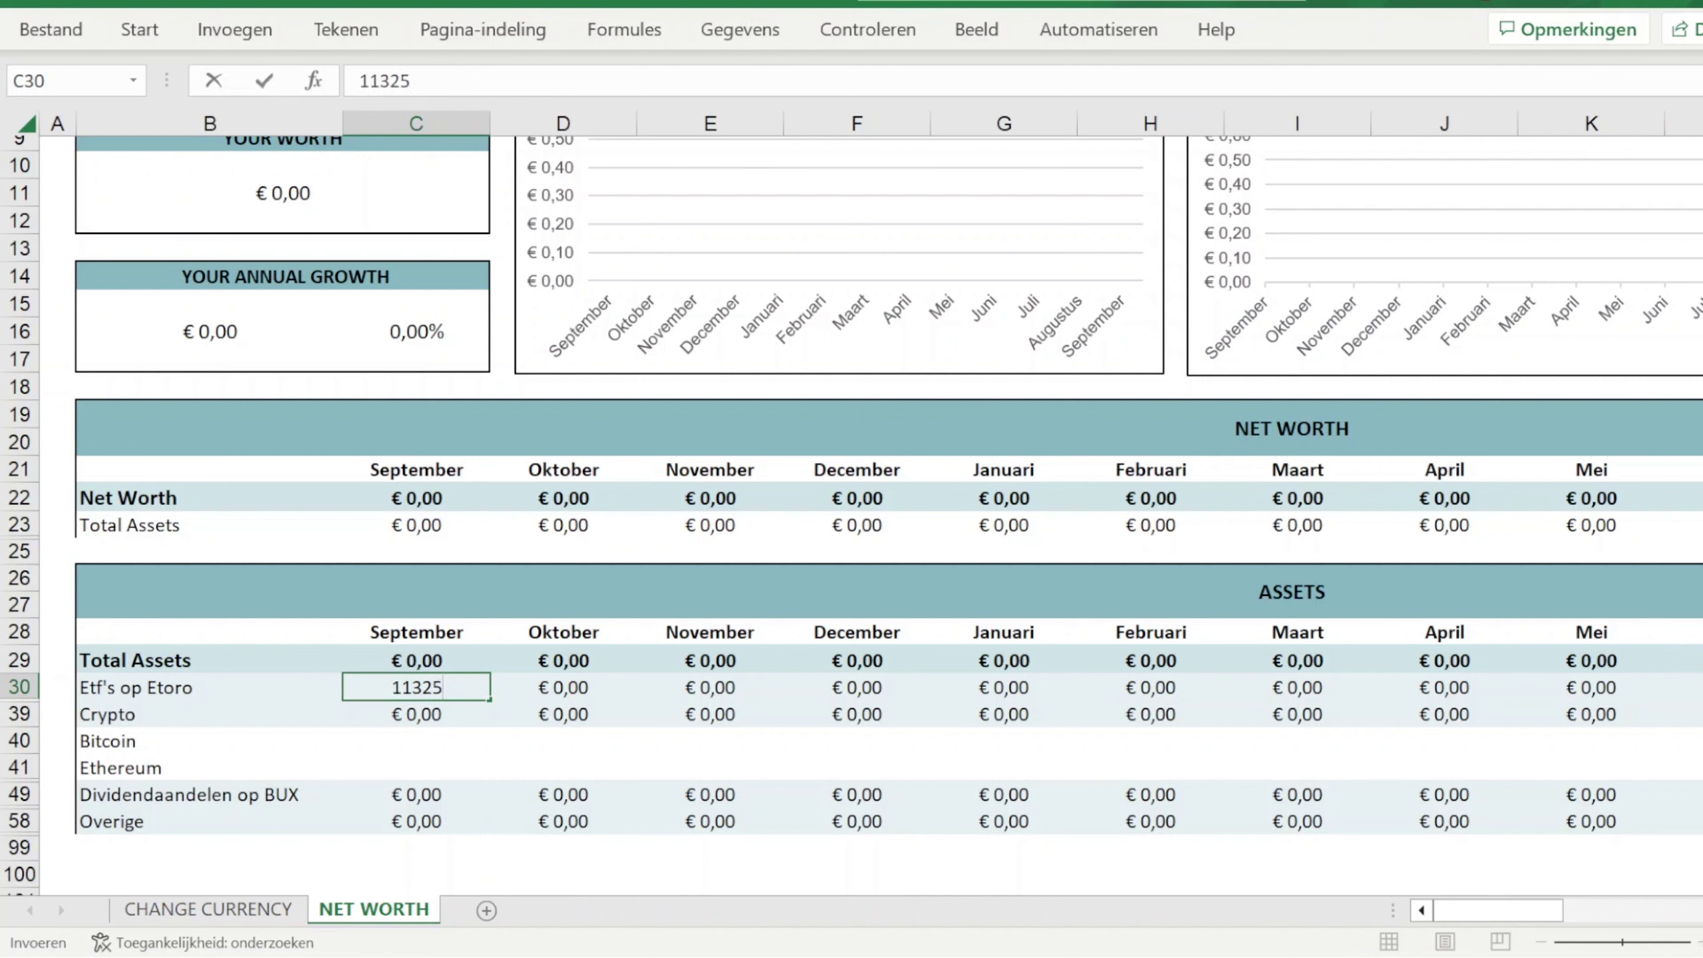
key("Return")
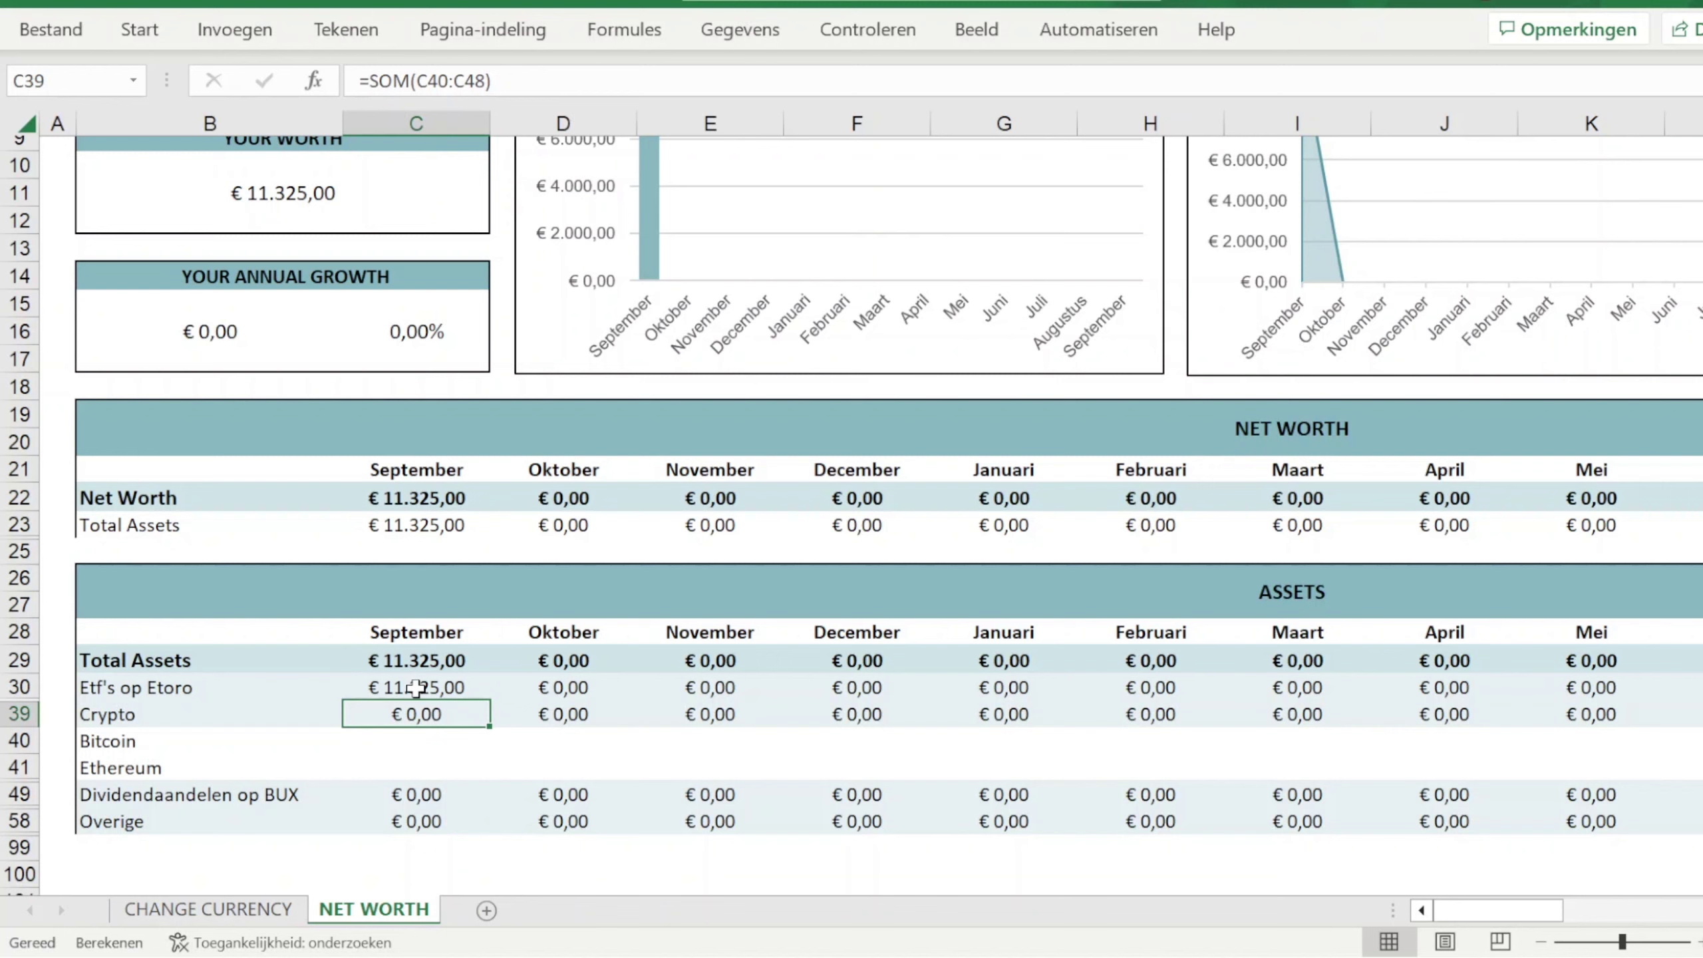
left_click(246, 721)
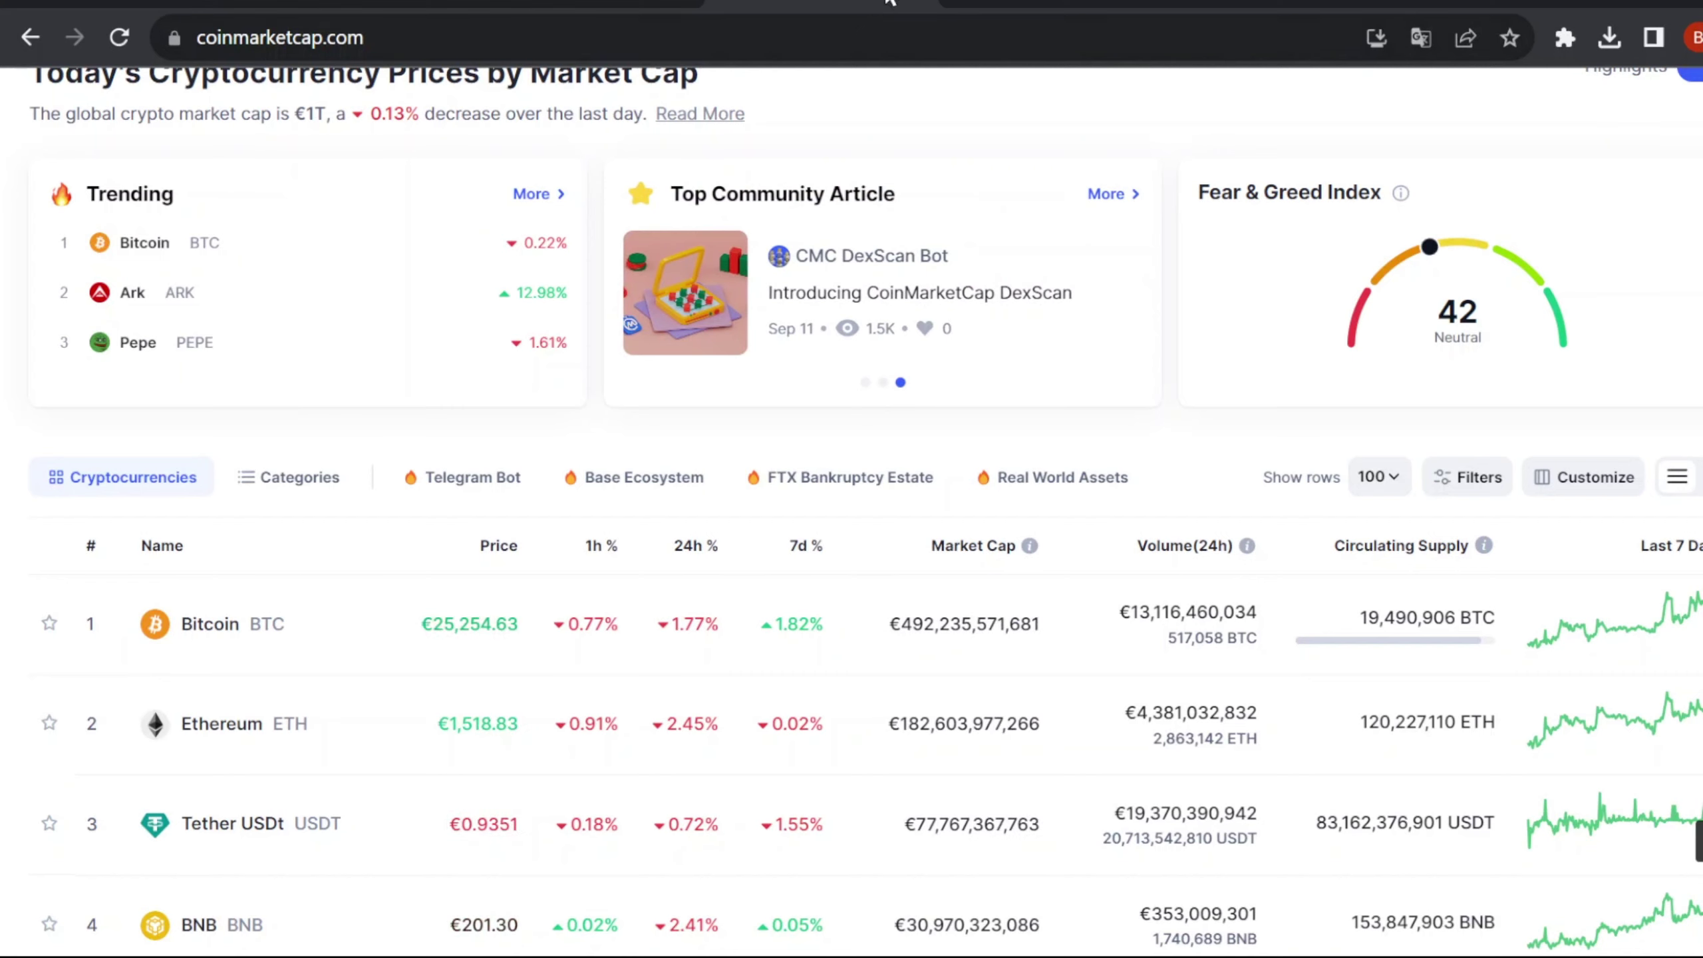
Calculate 25250 × 0.418 in Google's online calculator to value the Bitcoin holding
left_click(719, 600)
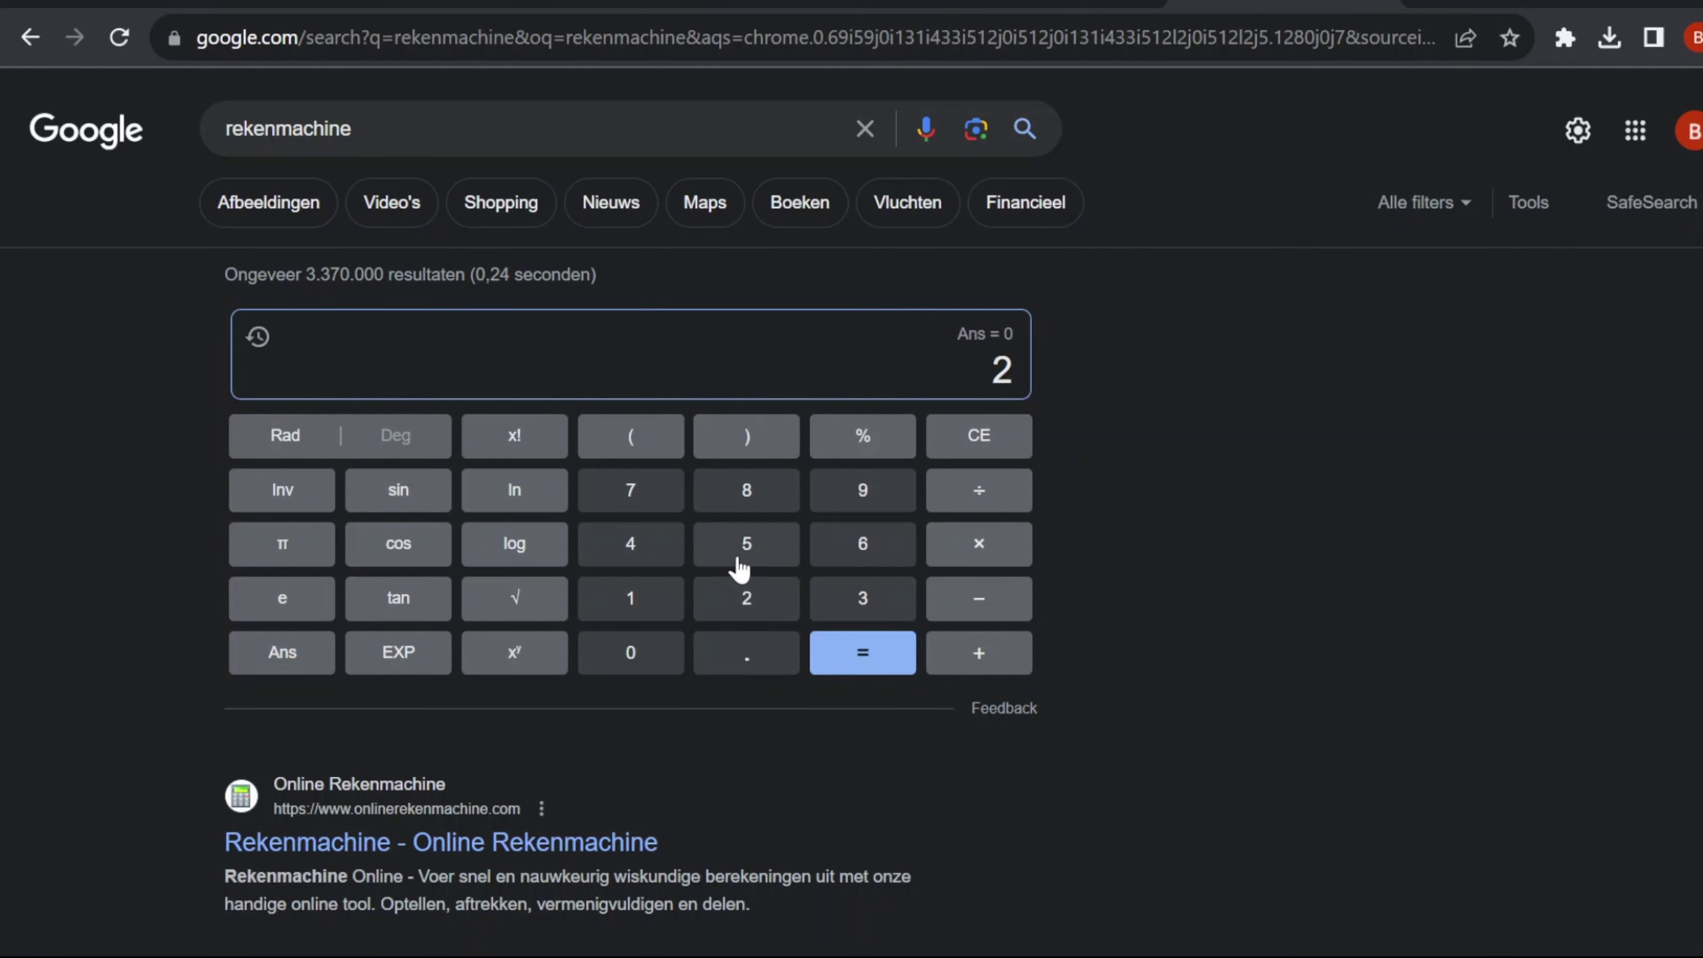
left_click(735, 561)
left_click(741, 578)
left_click(748, 563)
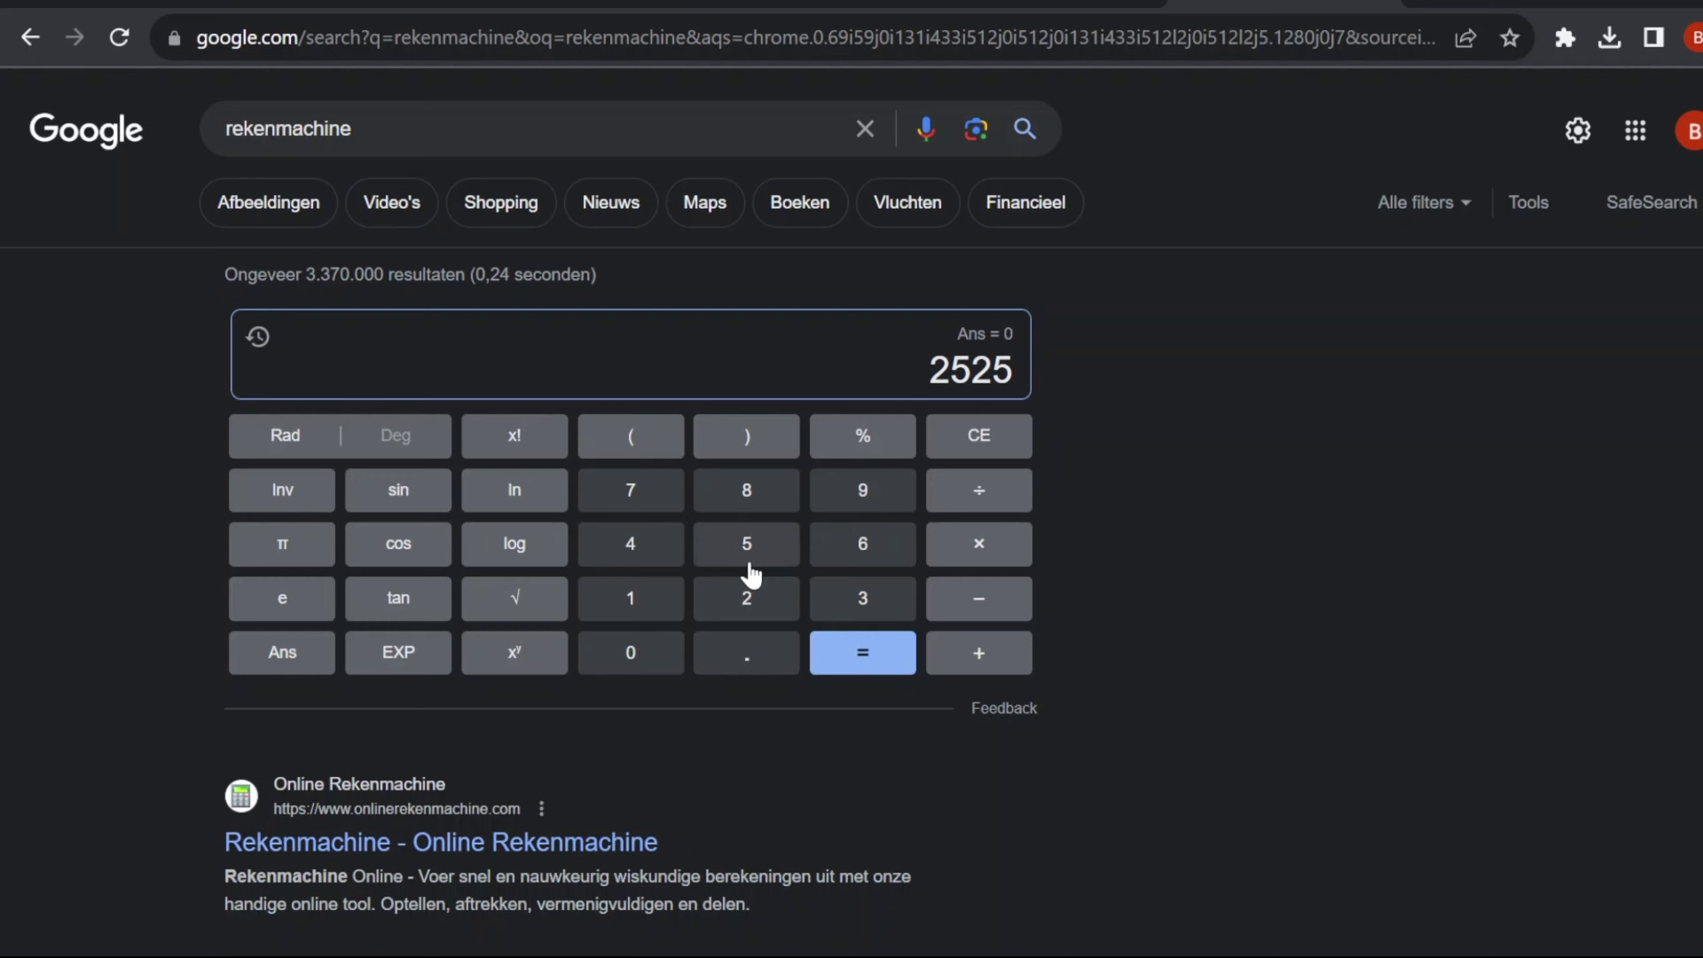
left_click(620, 668)
left_click(958, 547)
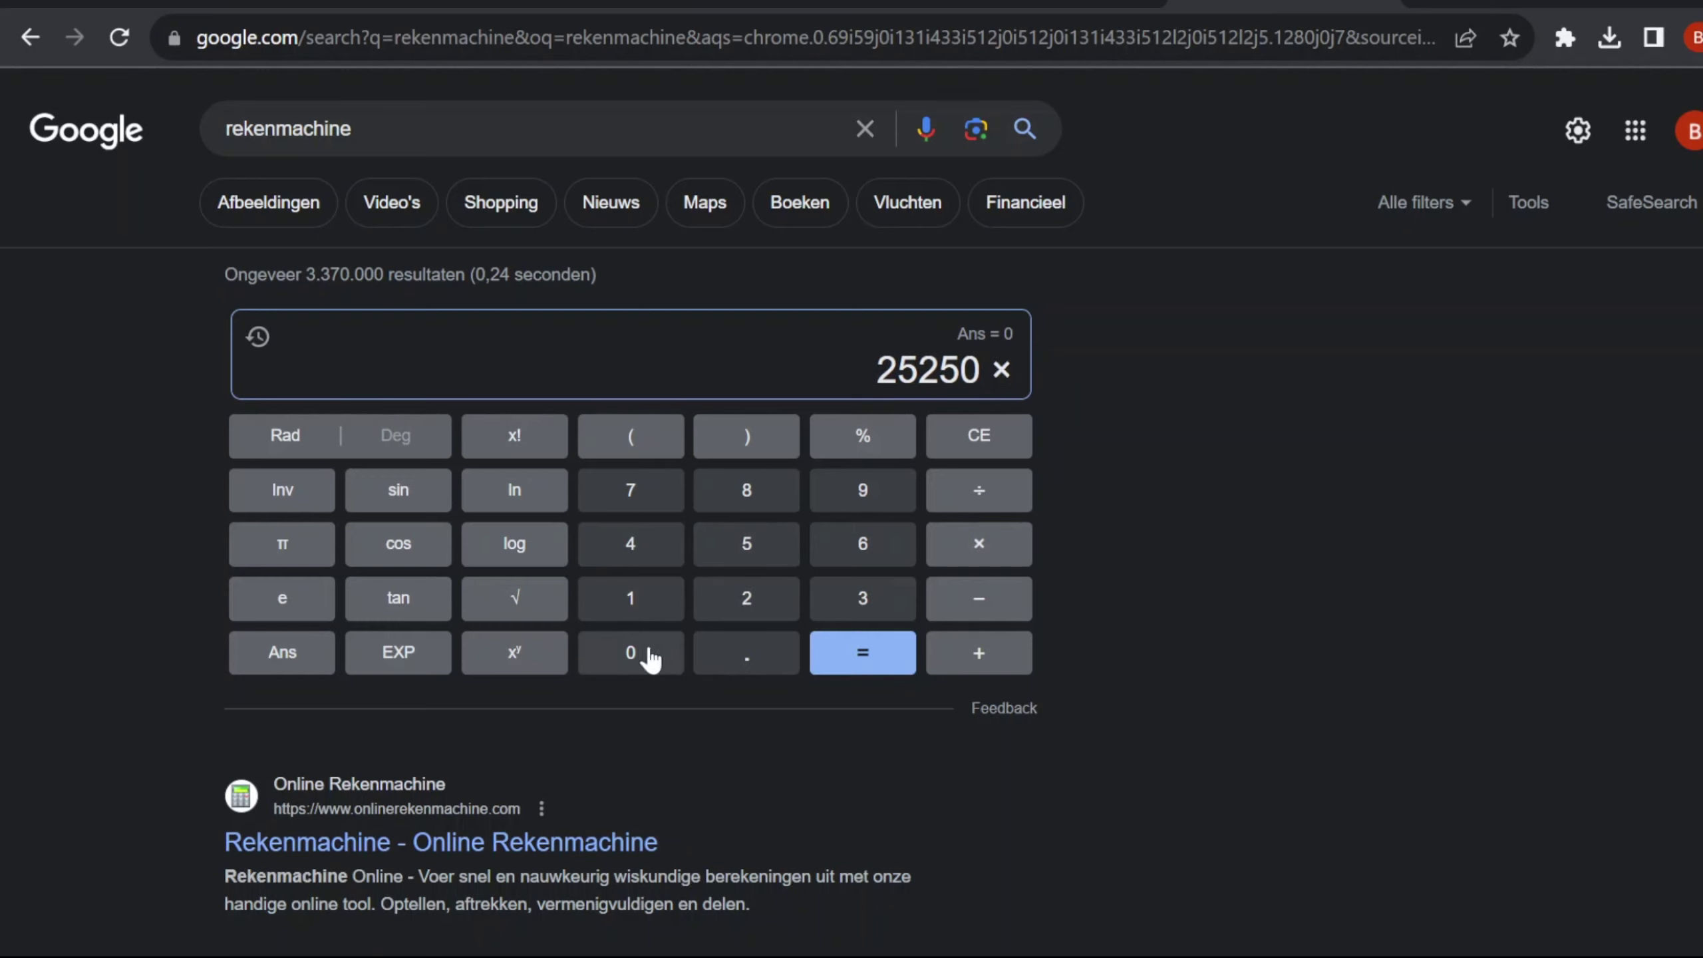
left_click(627, 654)
left_click(722, 664)
left_click(651, 556)
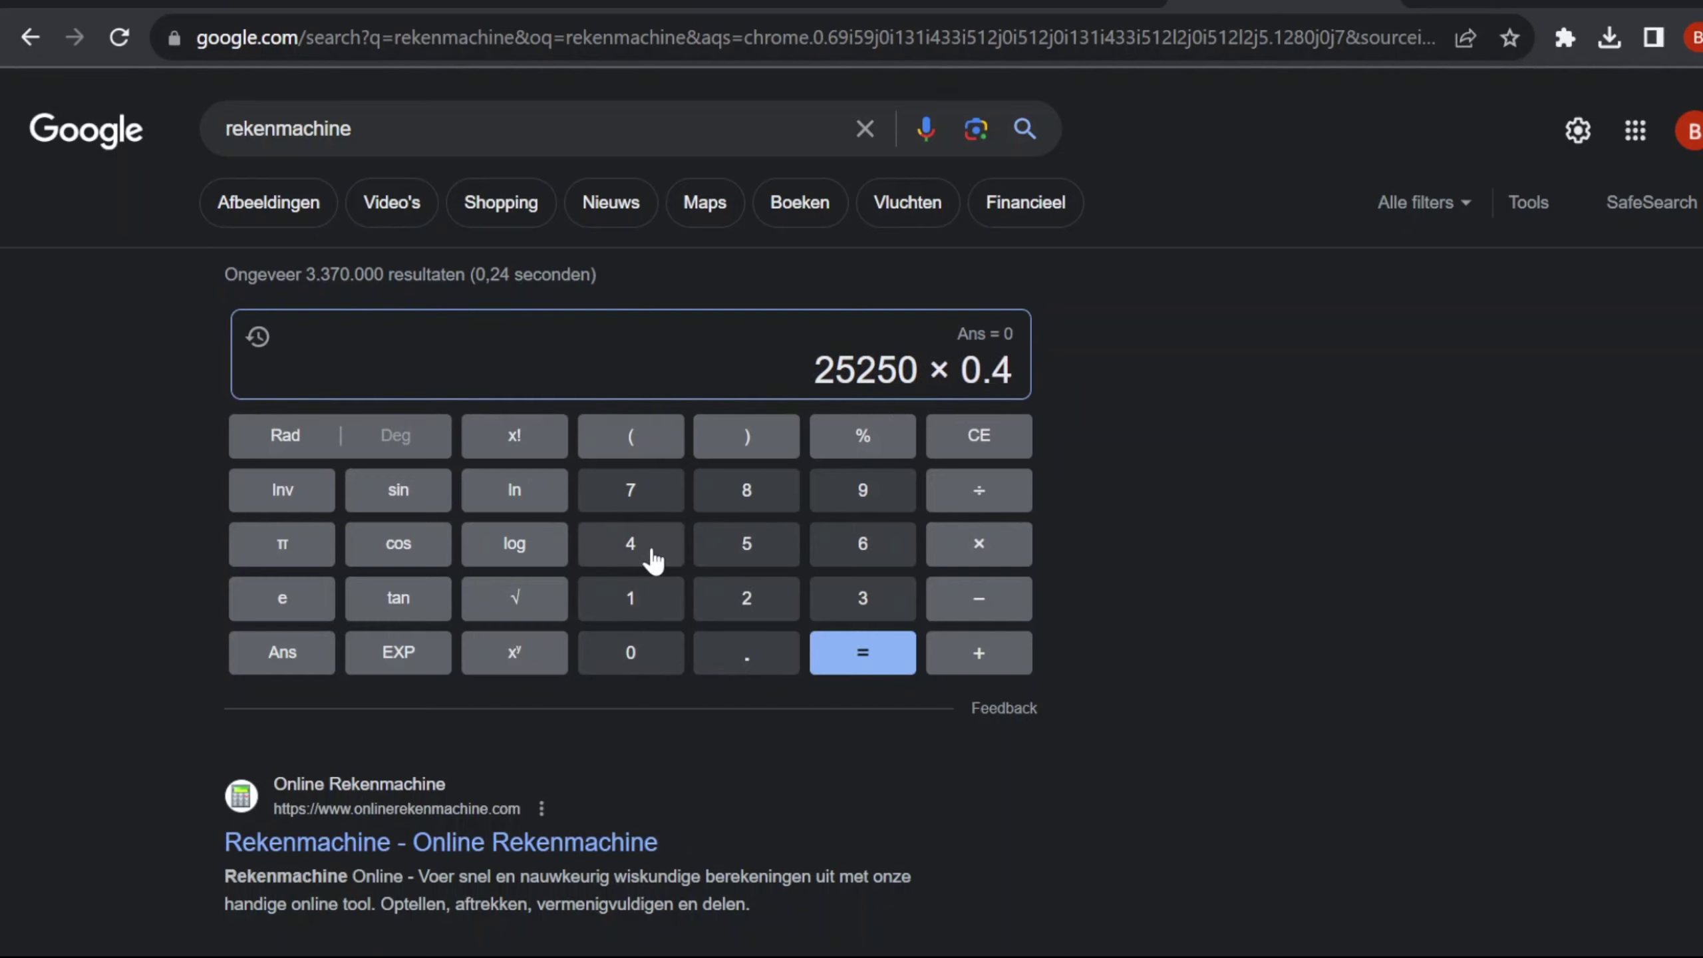
left_click(644, 597)
left_click(740, 494)
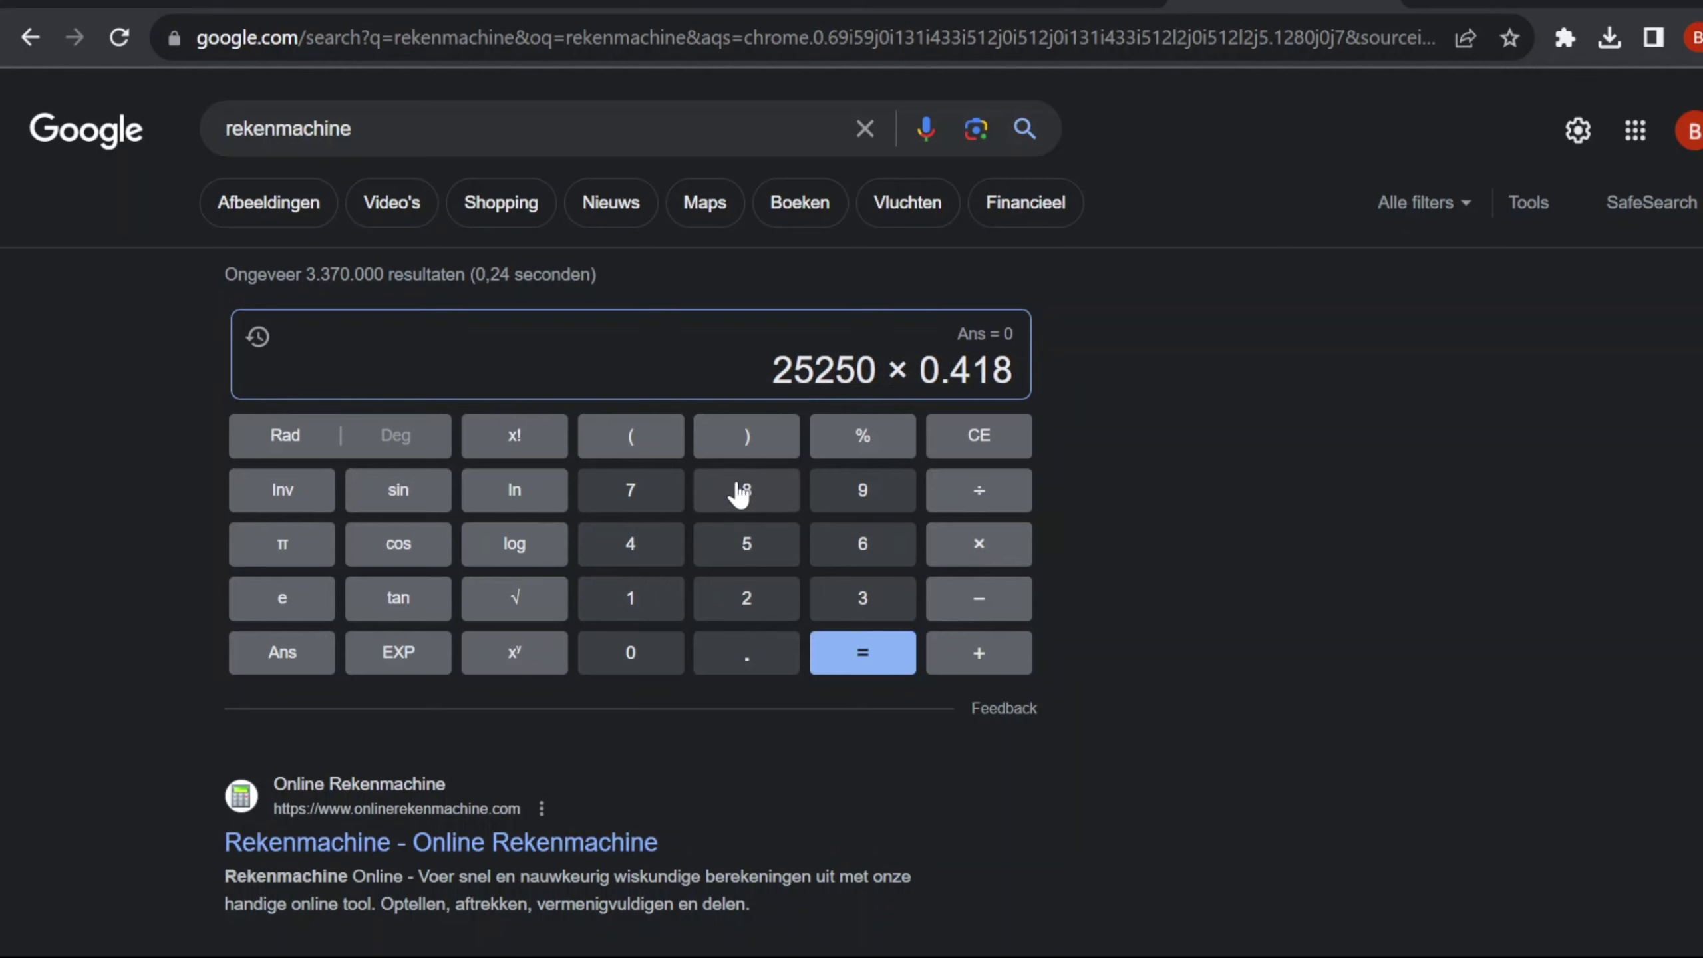
left_click(840, 647)
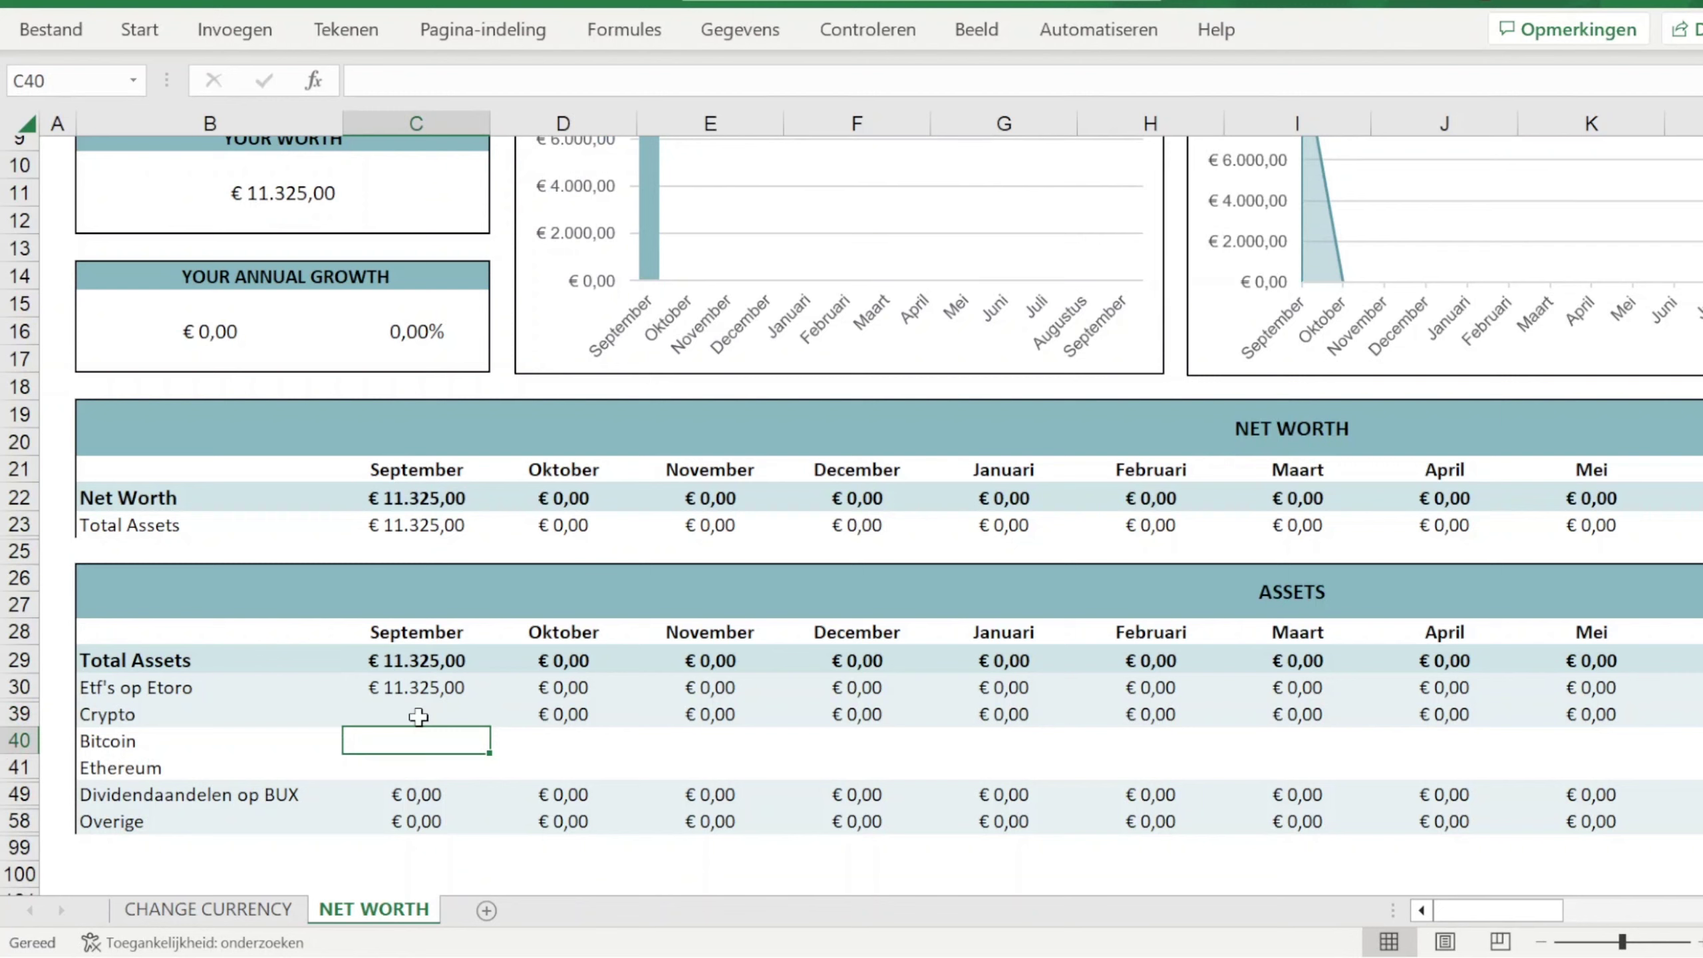
Enter 10554 as the September value for Bitcoin in the Excel assets table
type("10.5")
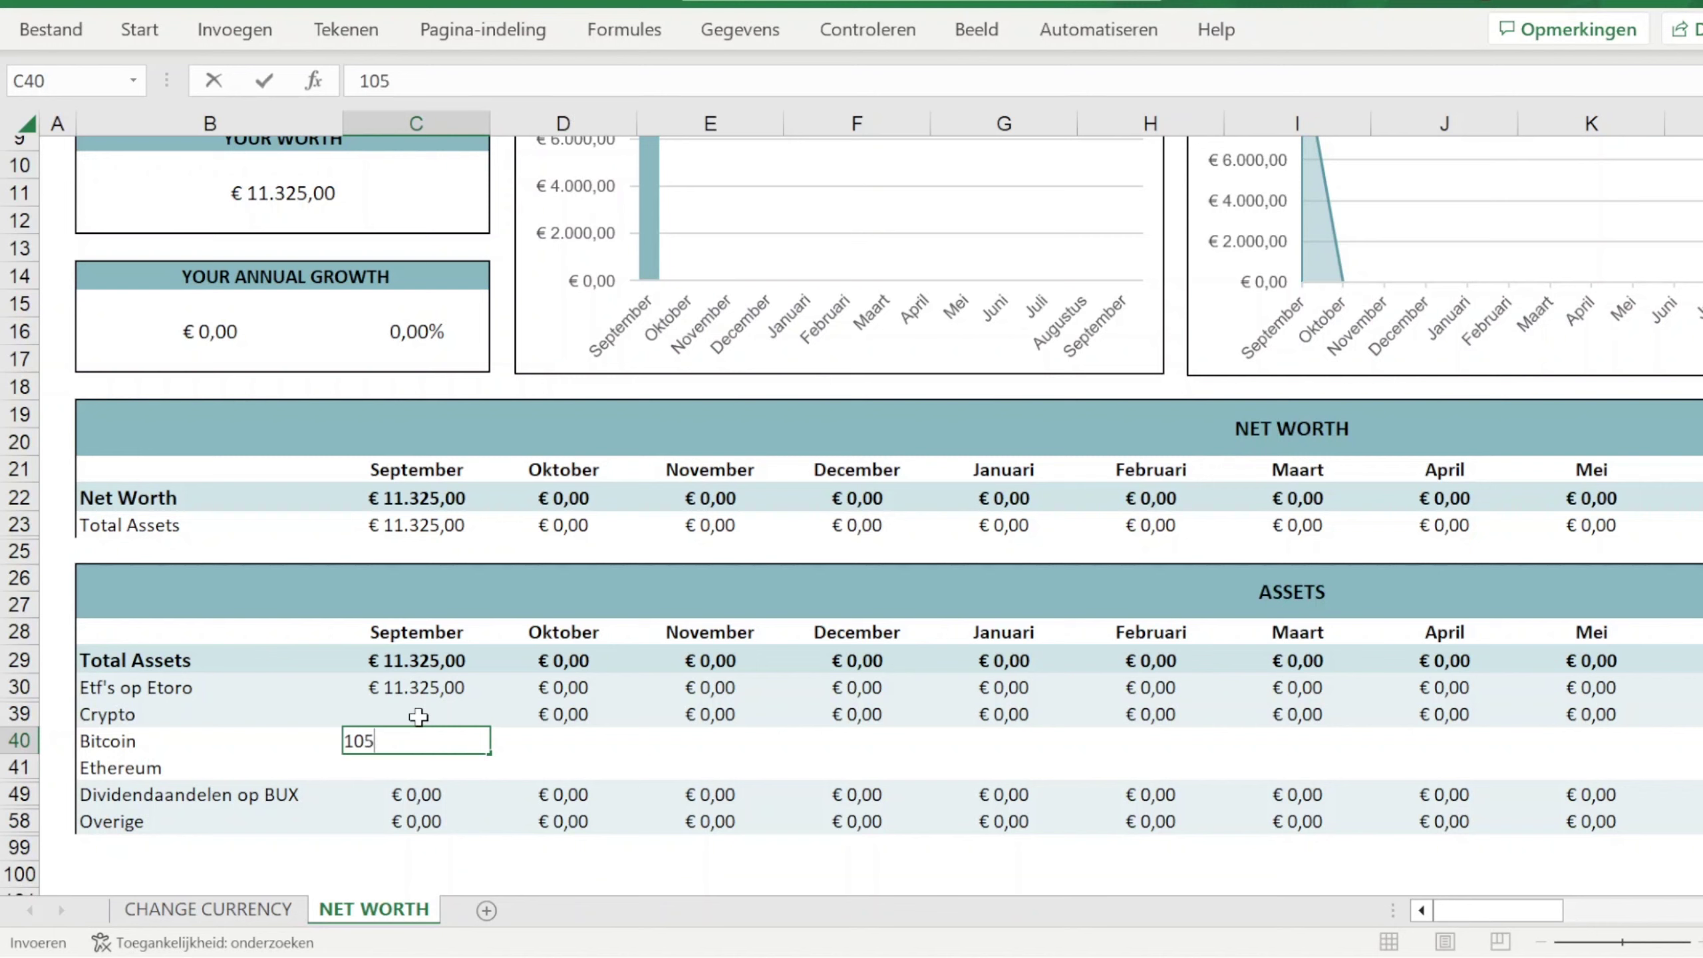
type("54")
key("Return")
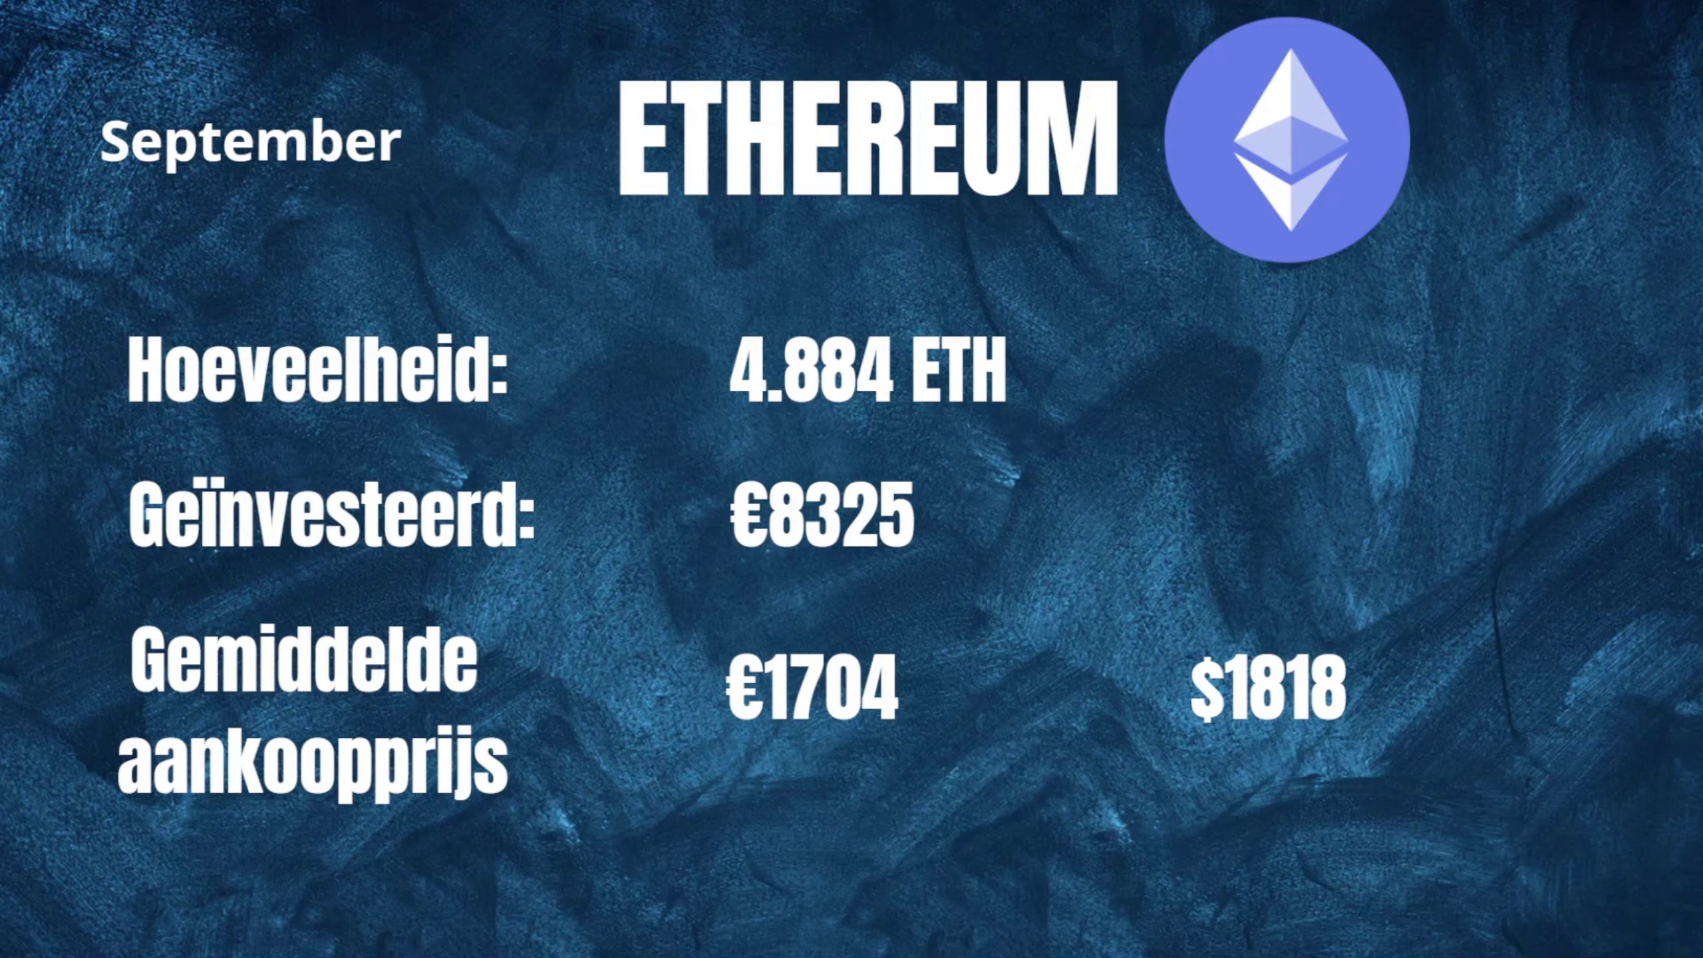
Leave the Ethereum slide in Canva and calculate 1519 × 4.884 in Google's online calculator
key("Escape")
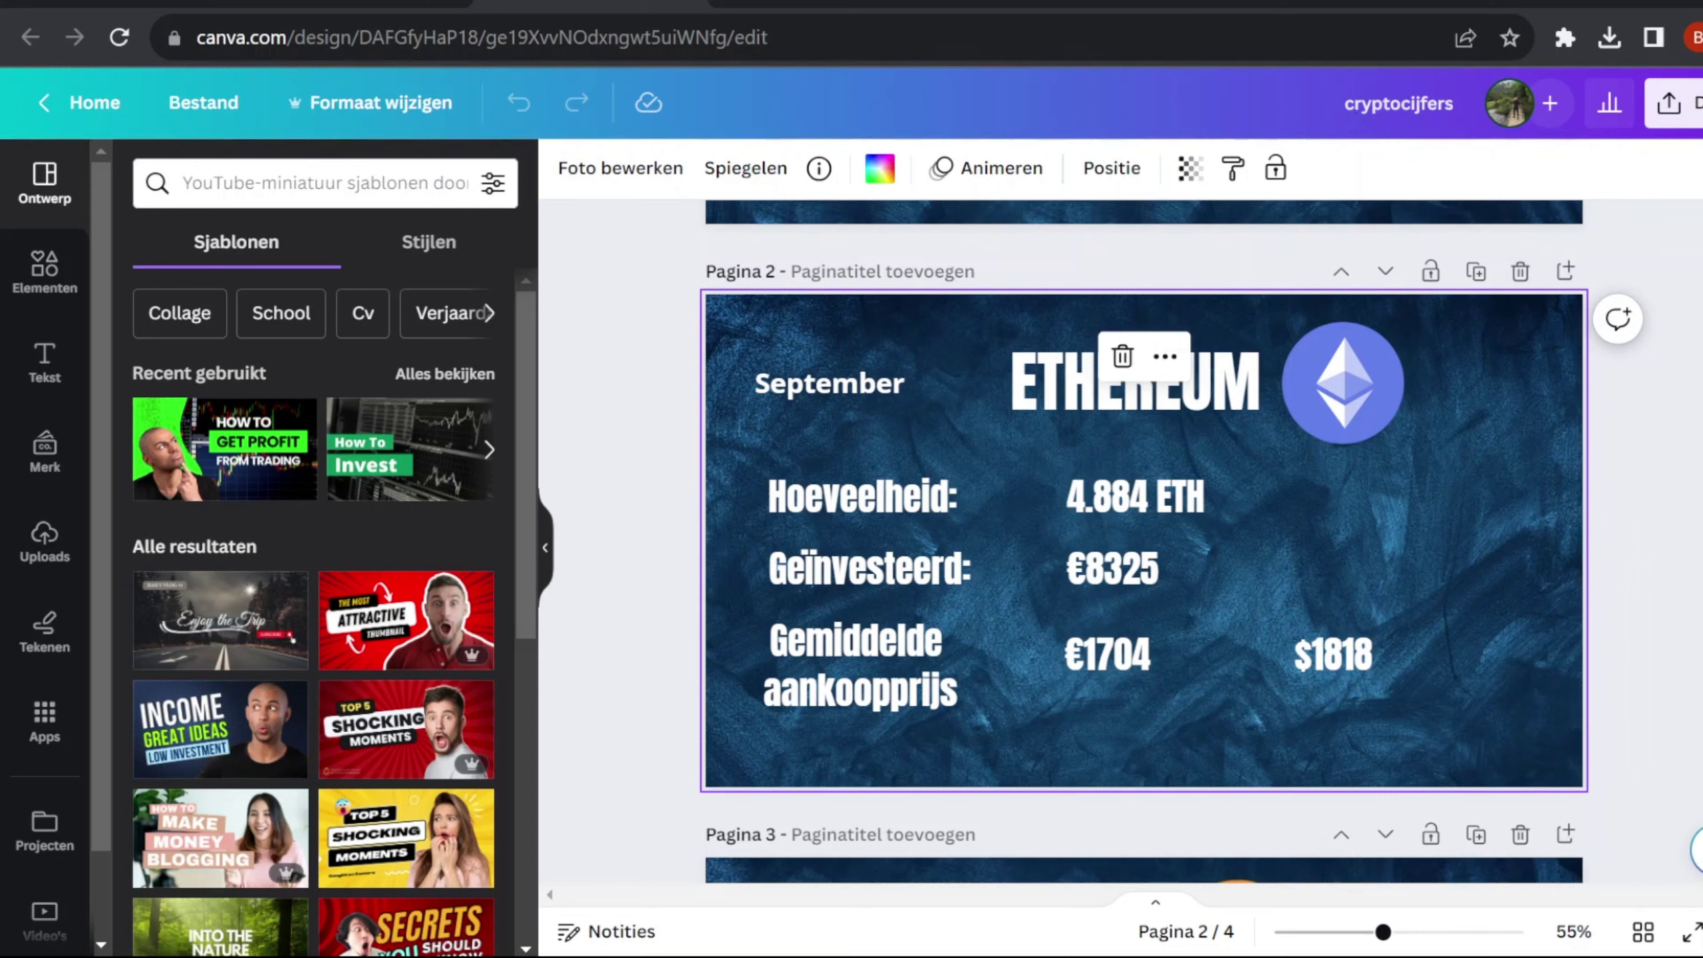
left_click(871, 4)
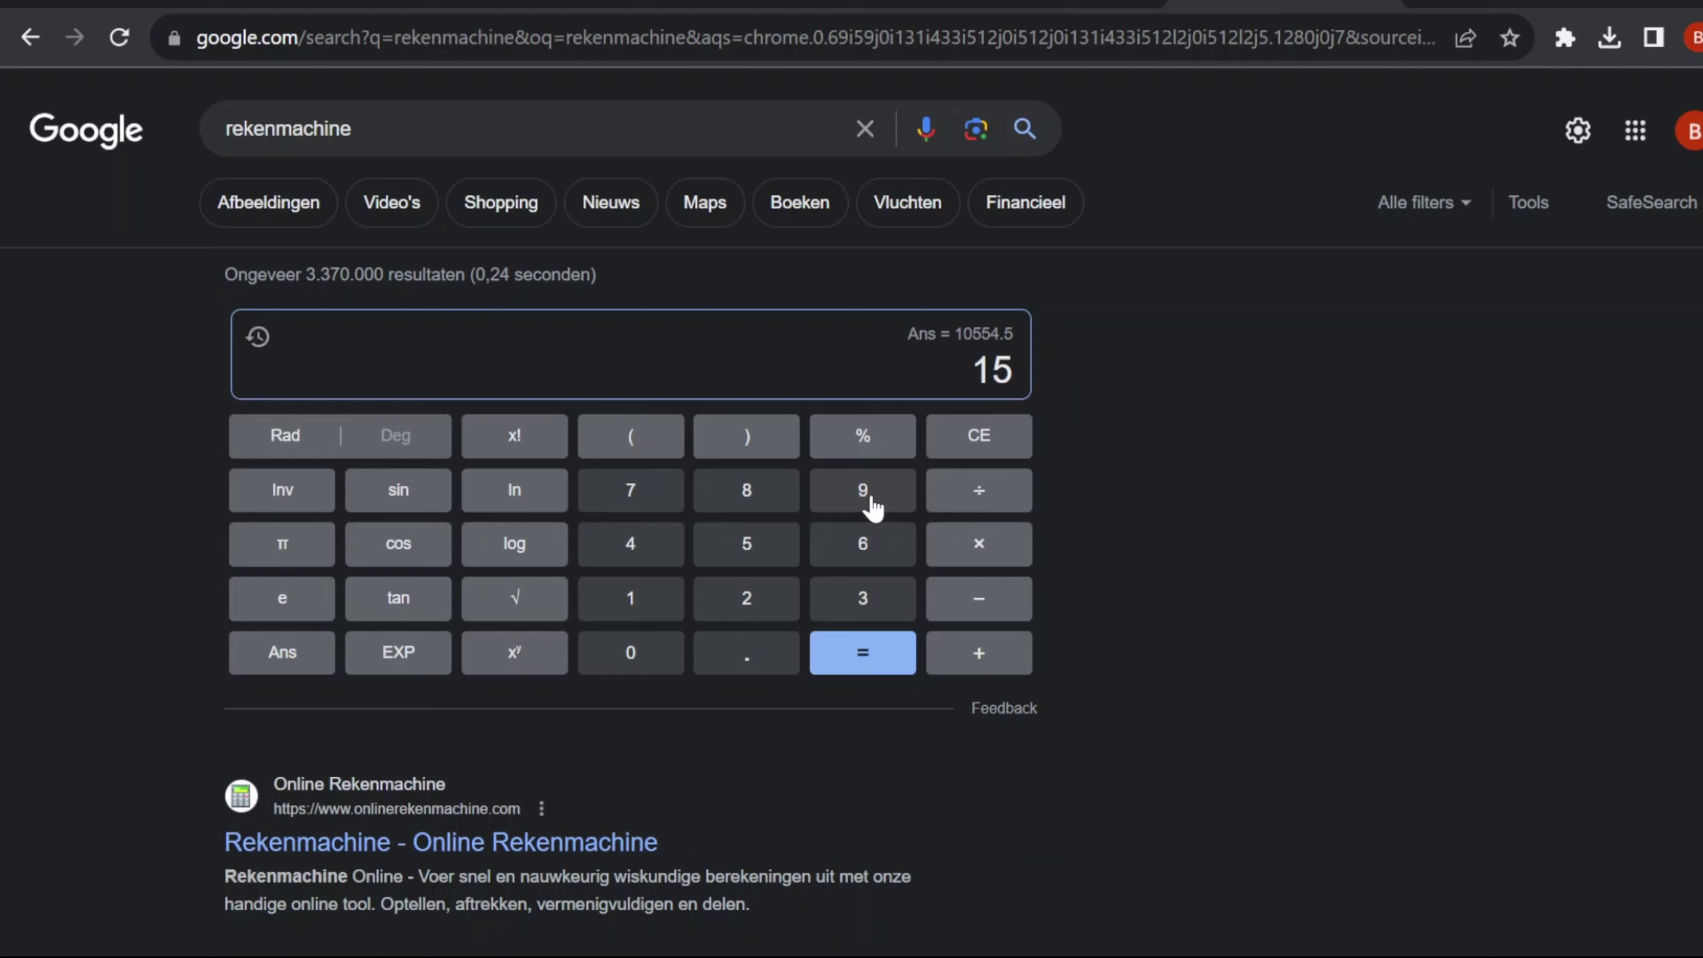
type("19")
left_click(956, 550)
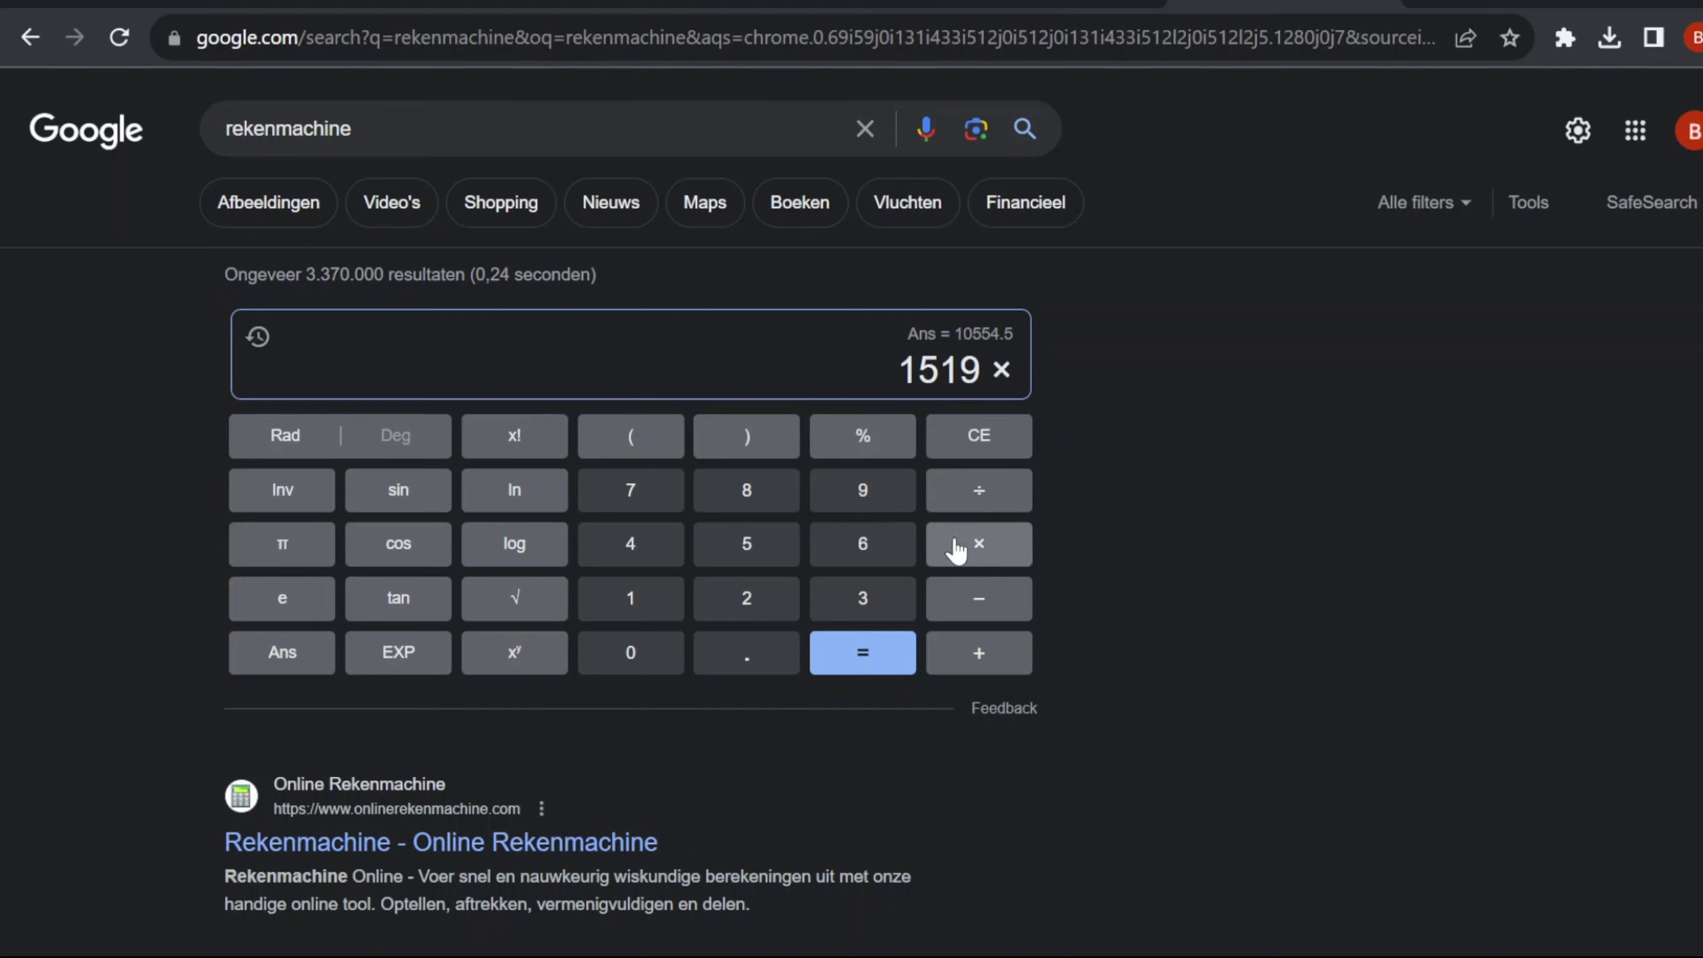
type("4.884")
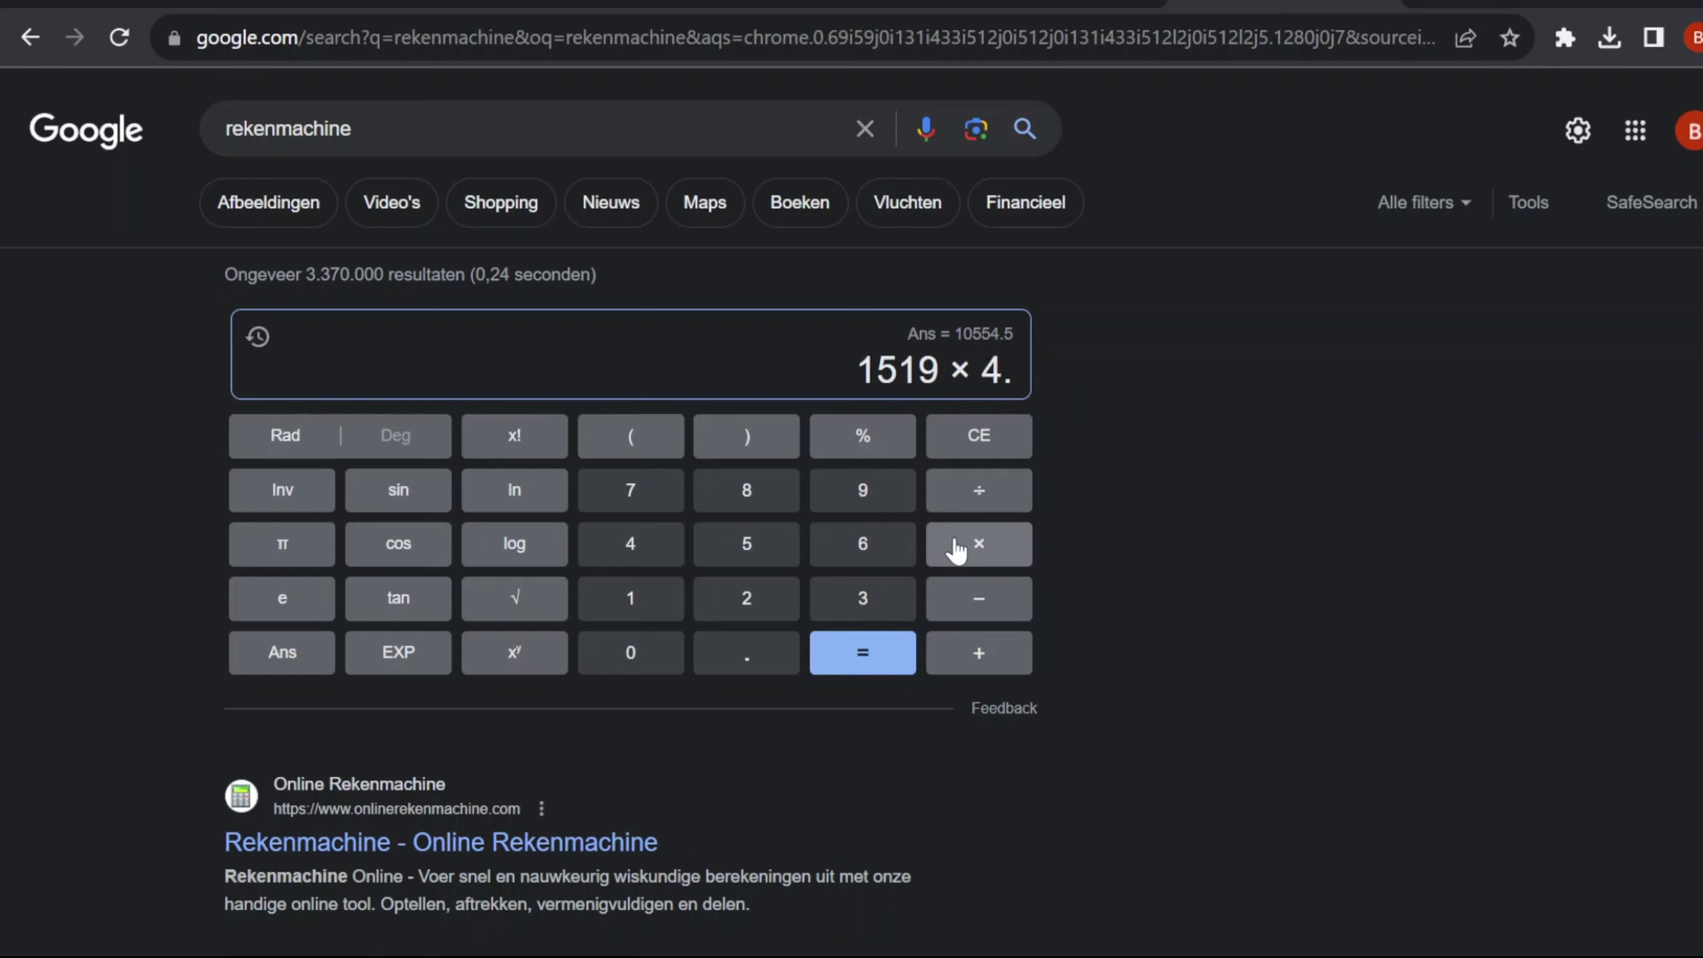
left_click(879, 667)
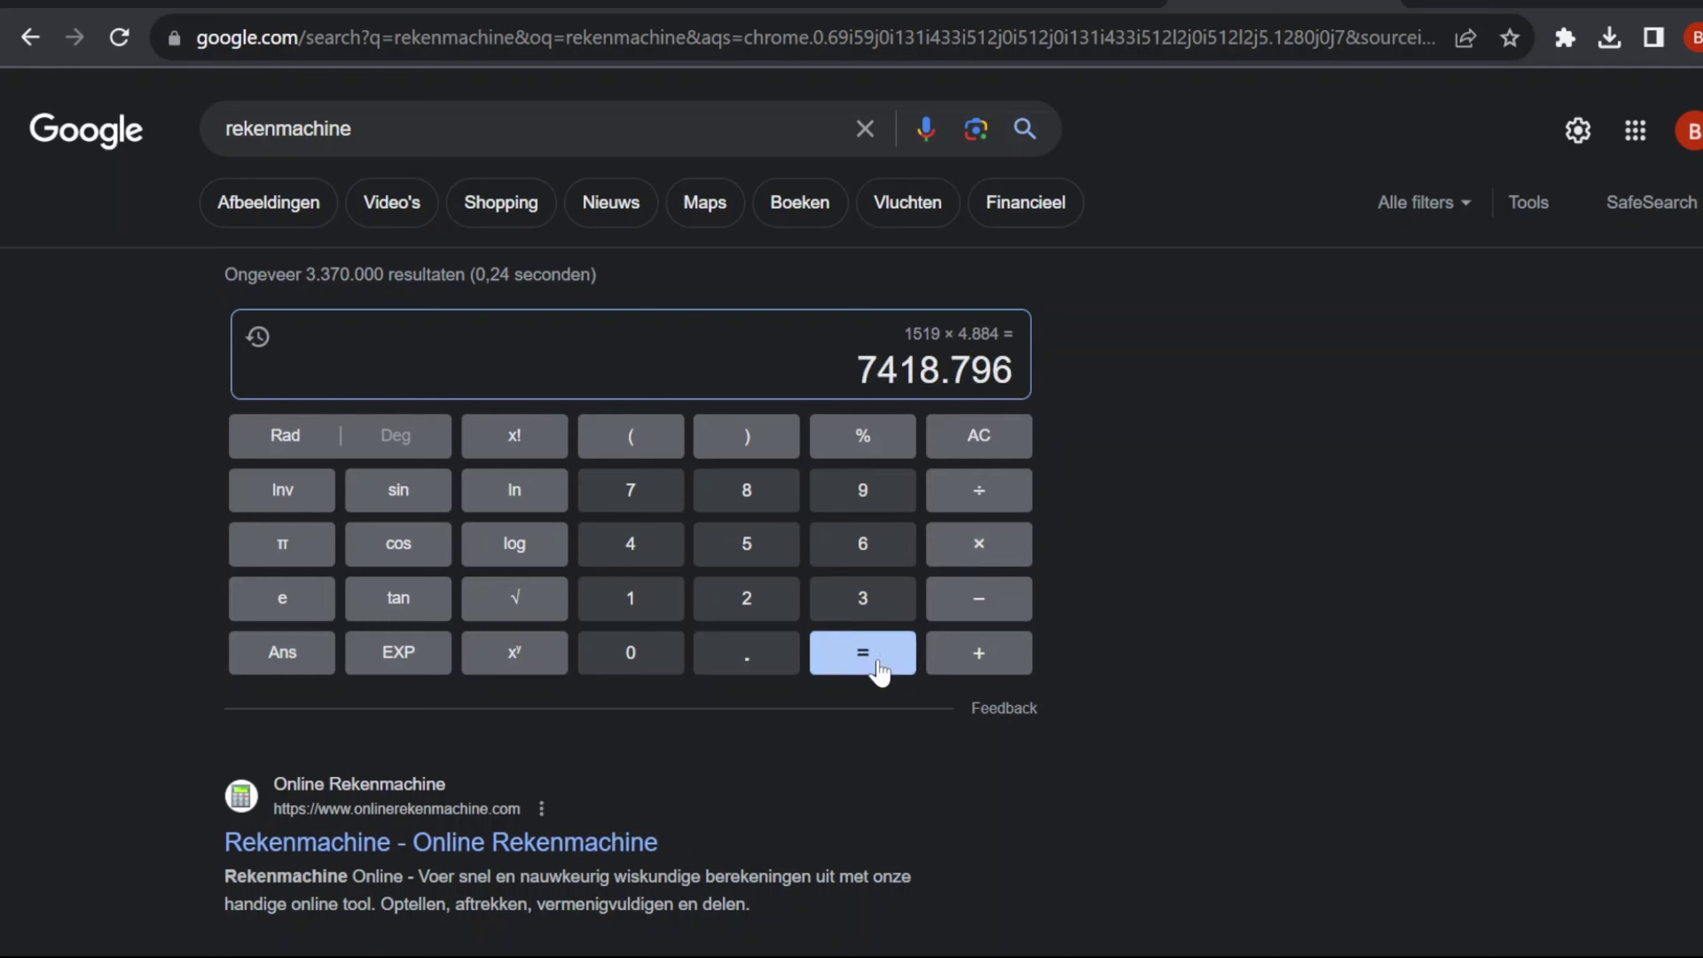
Switch to the Road to 100K workbook in Excel and enter 7418 as the September value for Ethereum
key("alt+Tab")
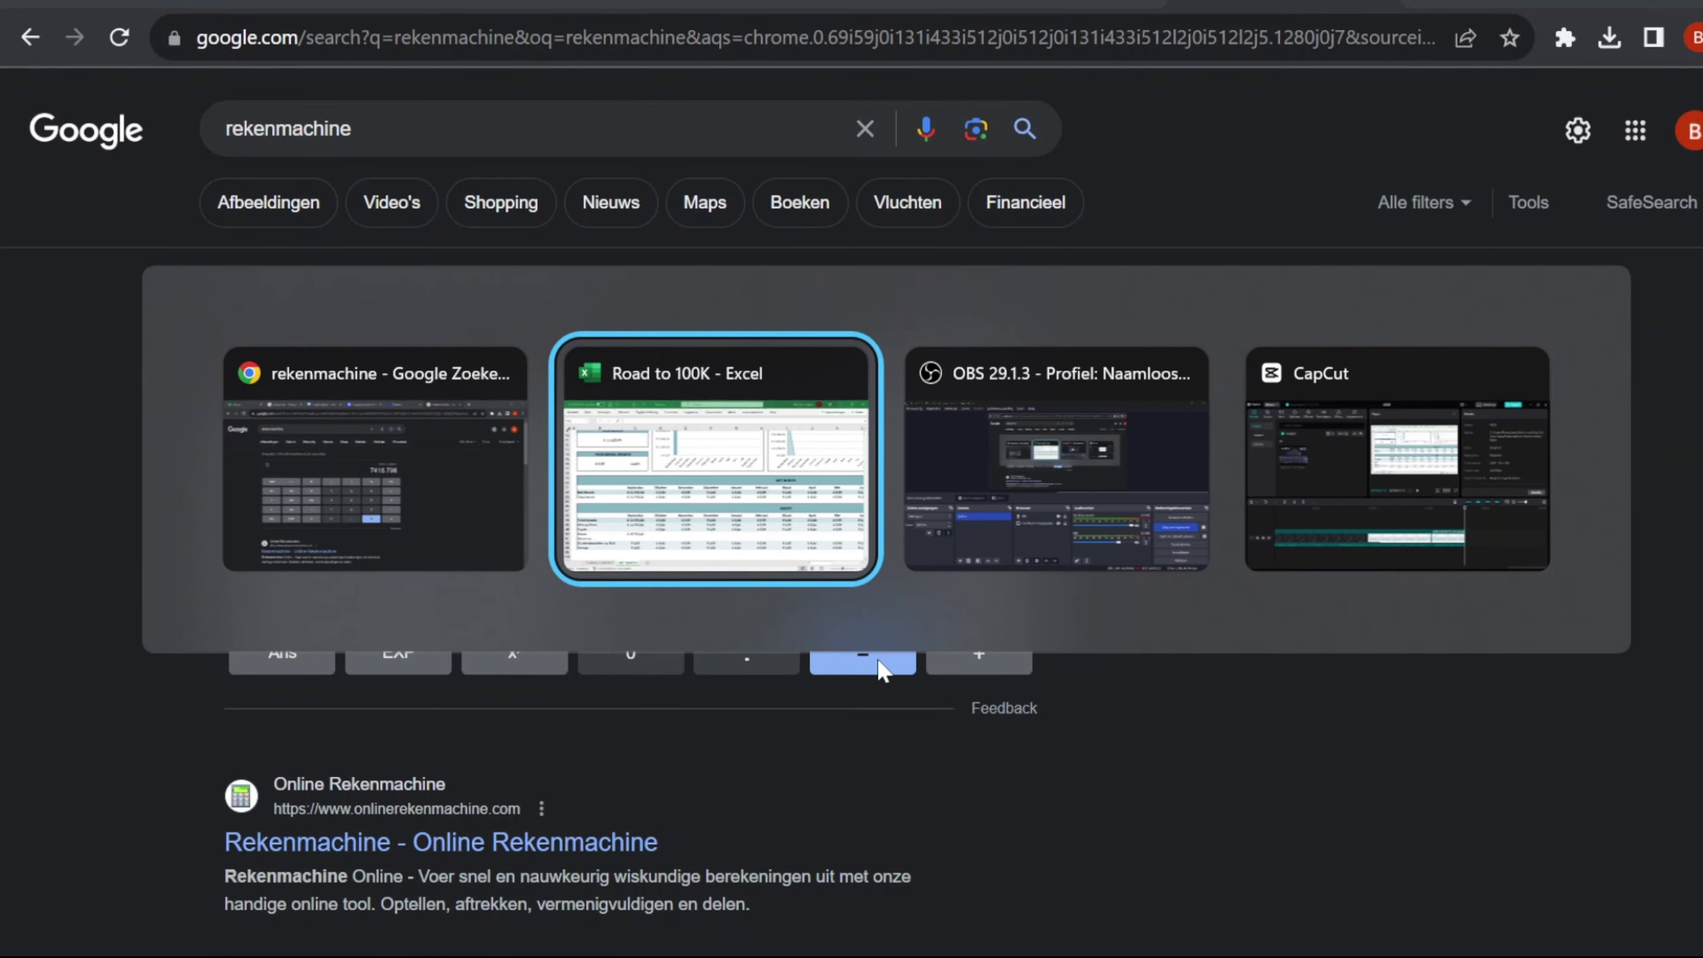
type("7418")
key("Tab")
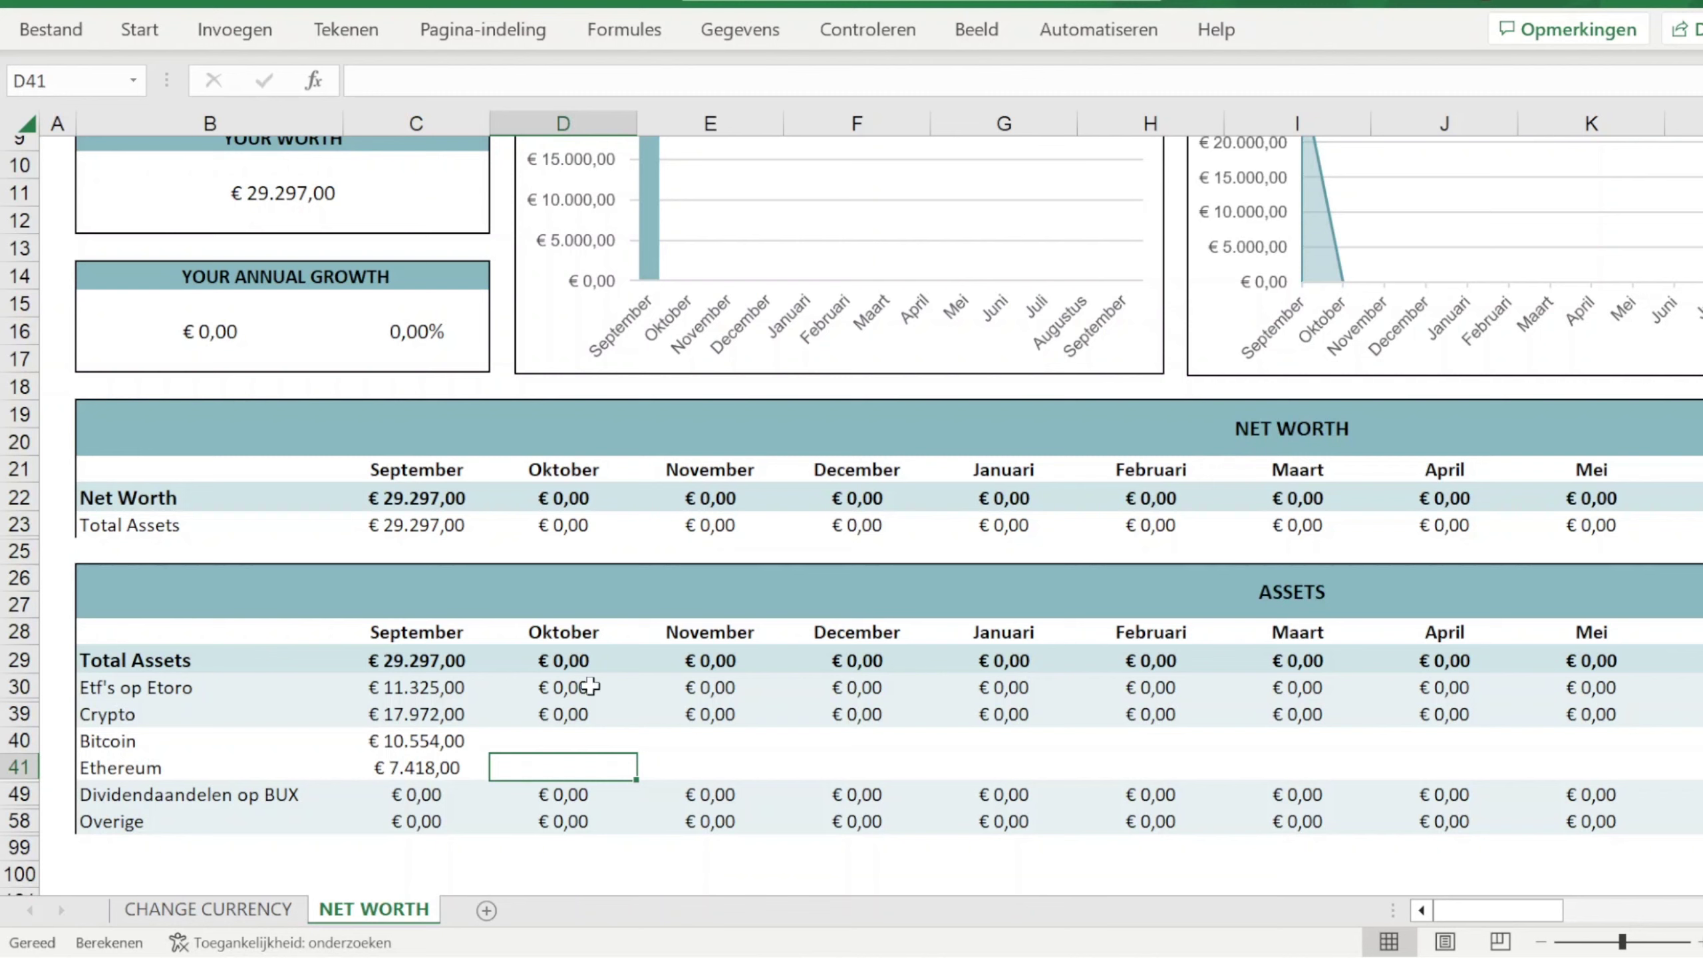
left_click(434, 742)
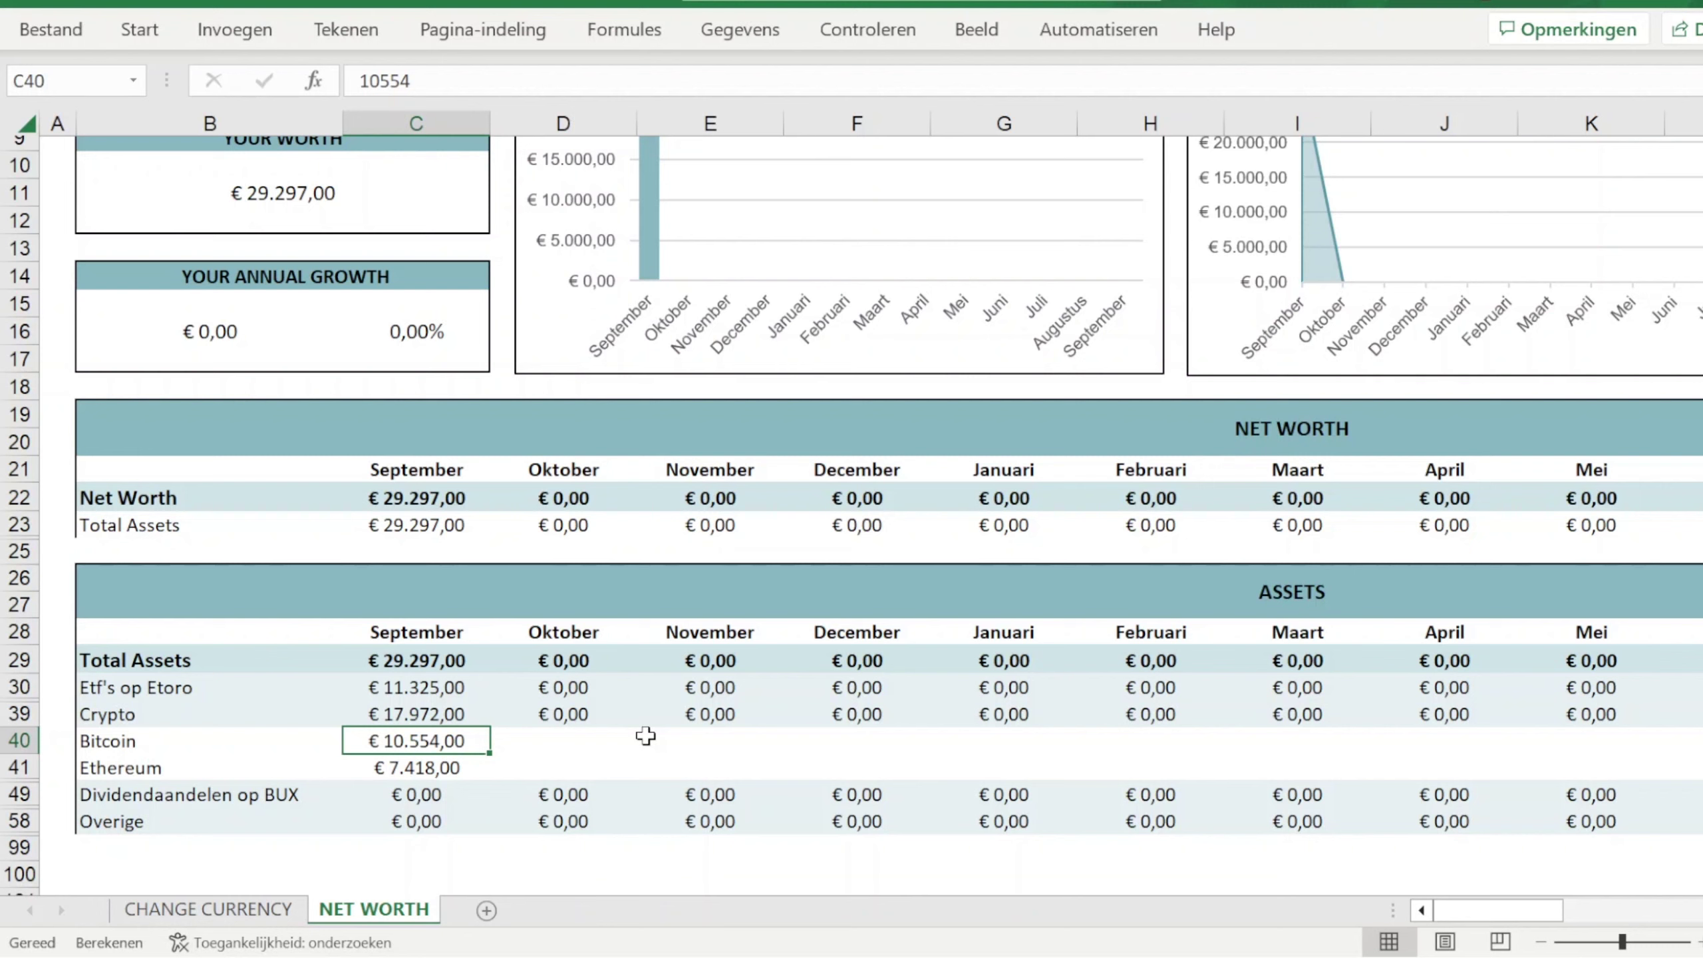
key("Down")
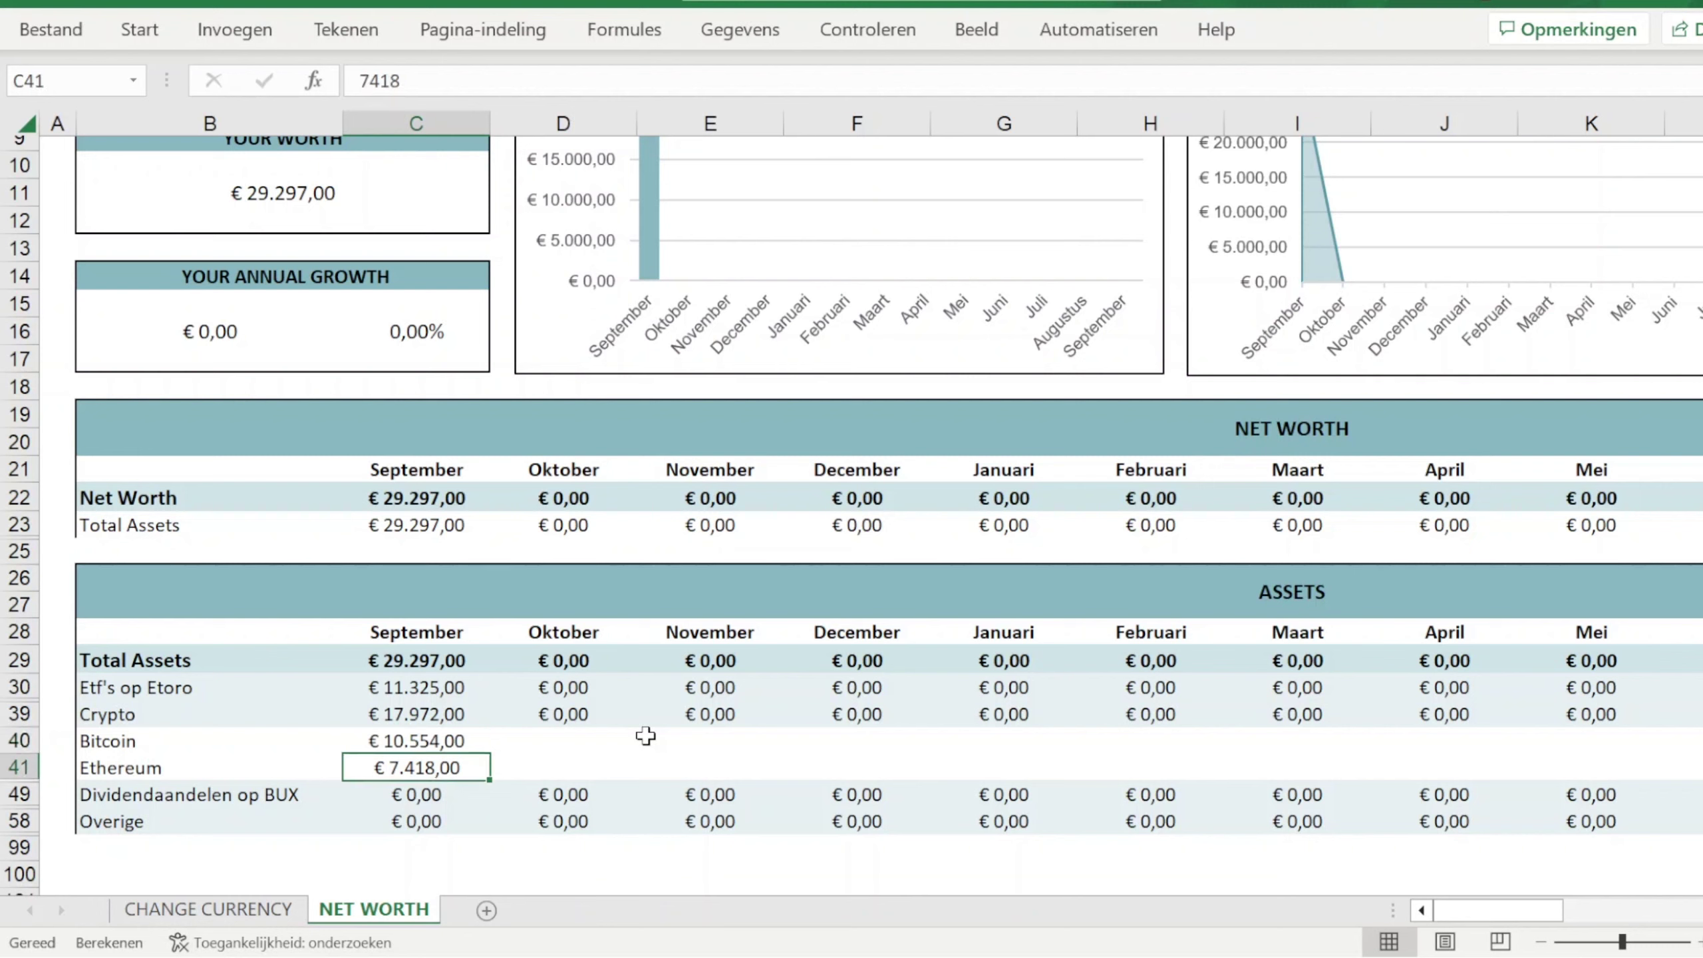
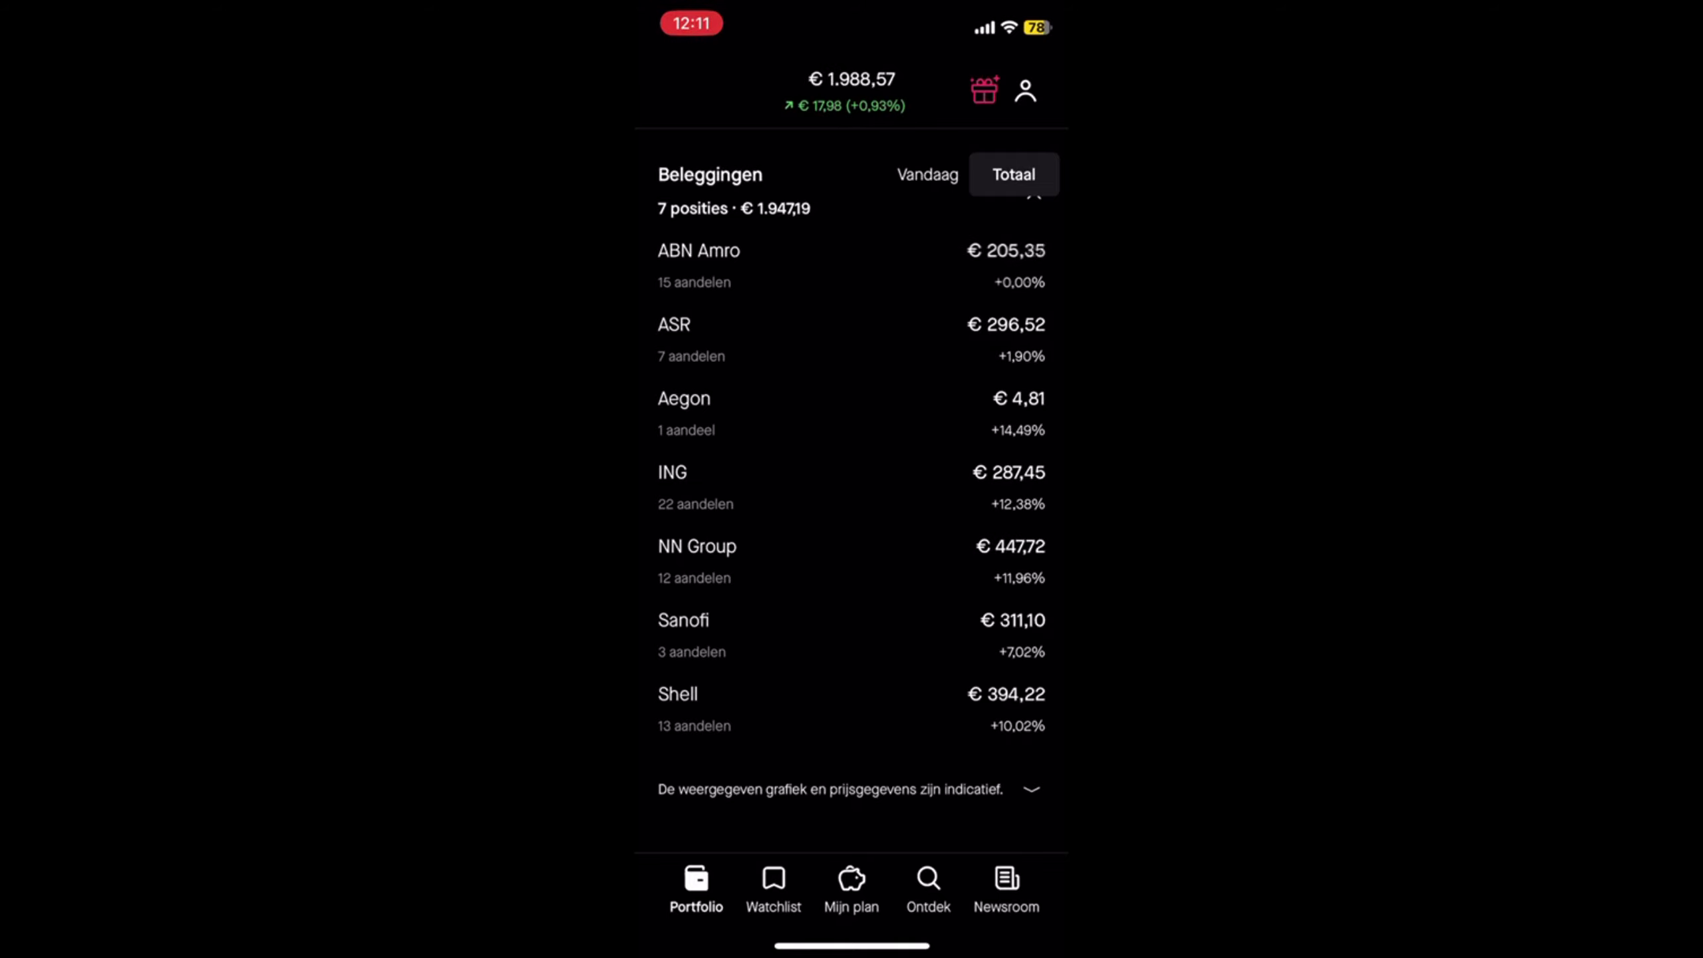
Check the share portfolio's total in the BUX app and enter 1988 as the September value for Dividendaandelen op BUX in Excel
scroll(852, 518, "up", 2)
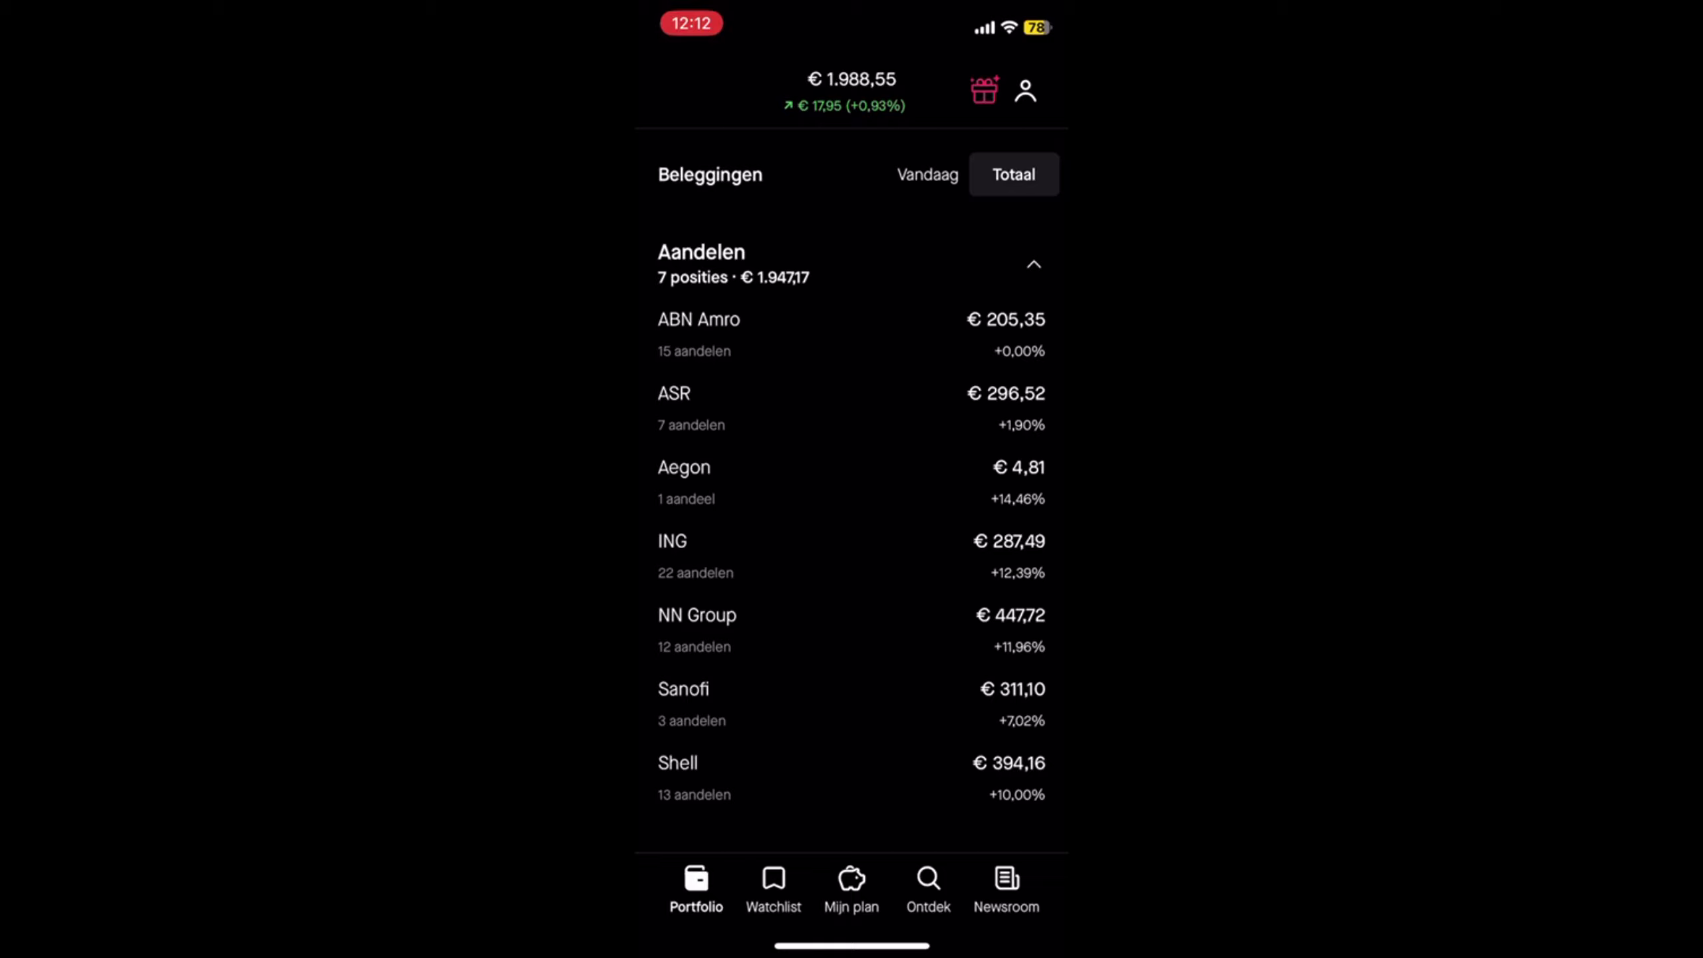
scroll(852, 429, "up", 10)
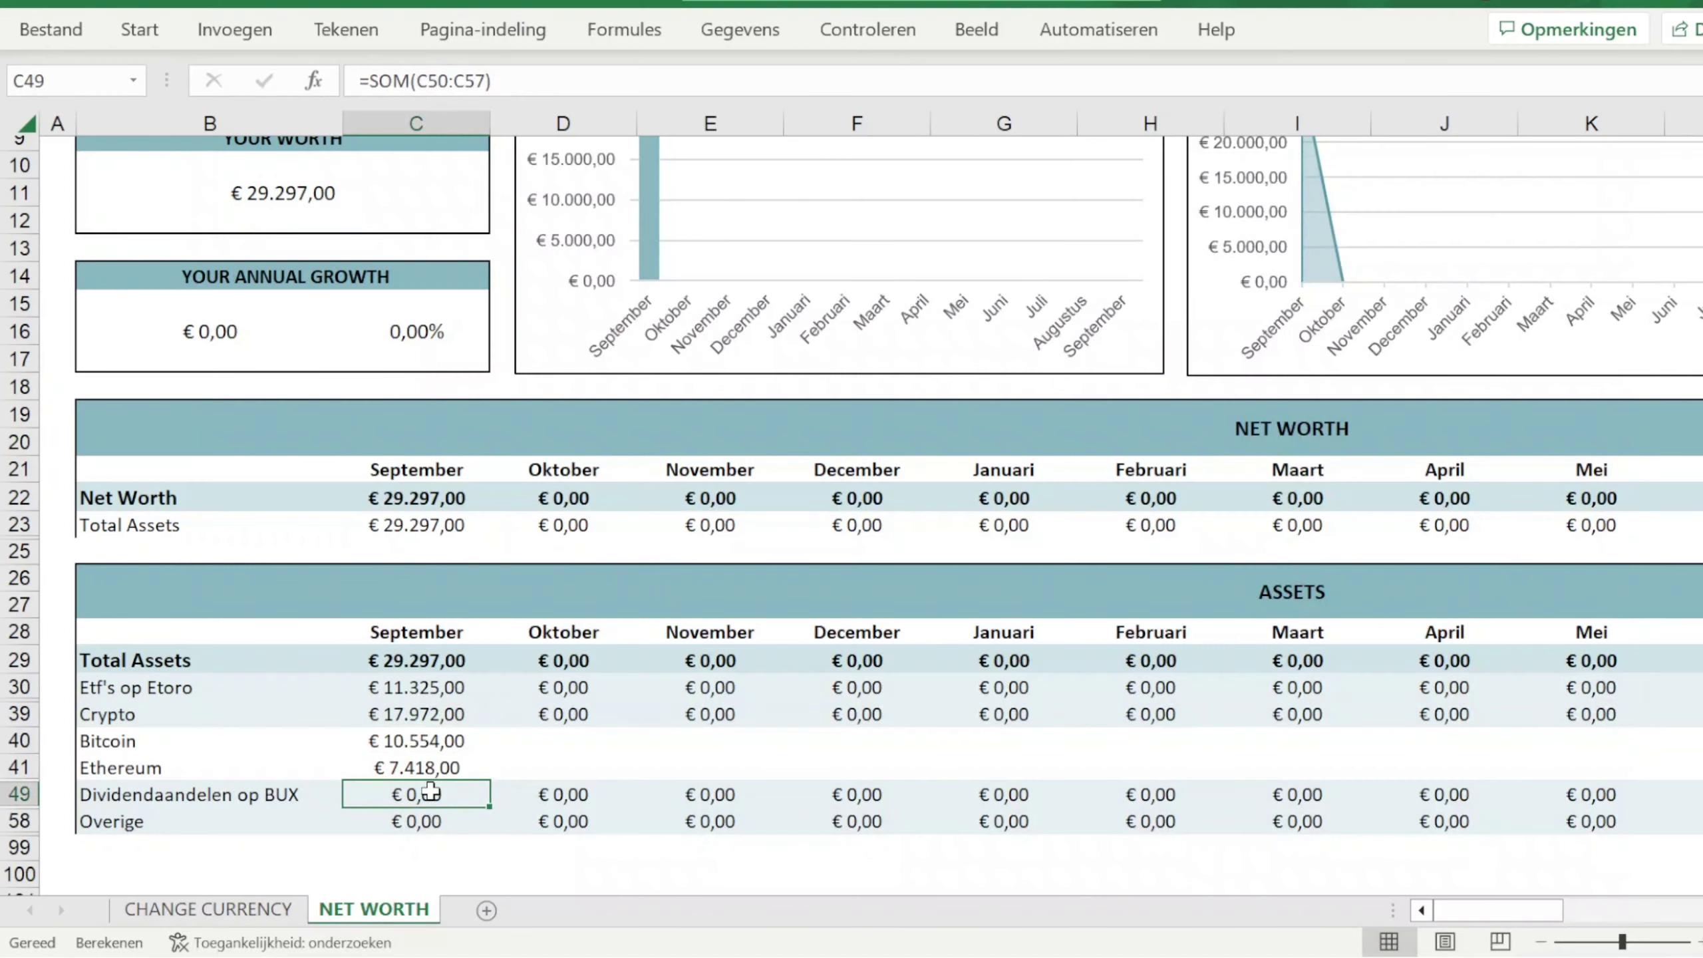
type("1988")
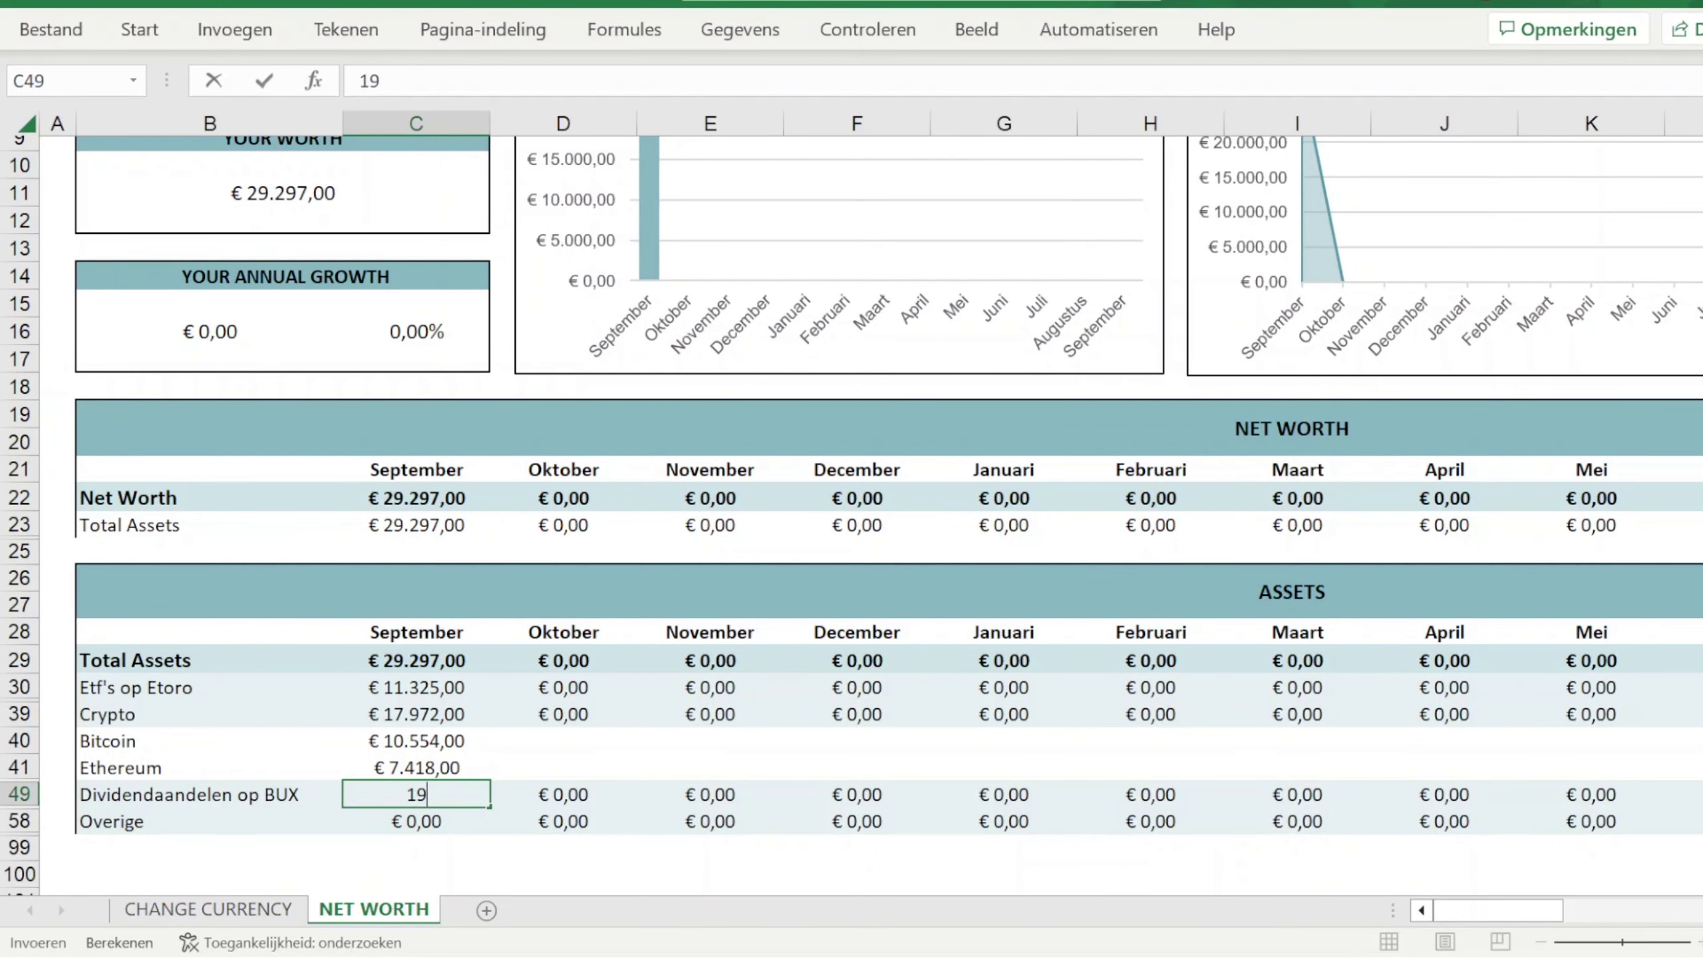
left_click(264, 80)
Review the September cells of the assets table one by one, including the Total Assets cell
left_click(415, 687)
key("Down")
key("Down")
key("Down")
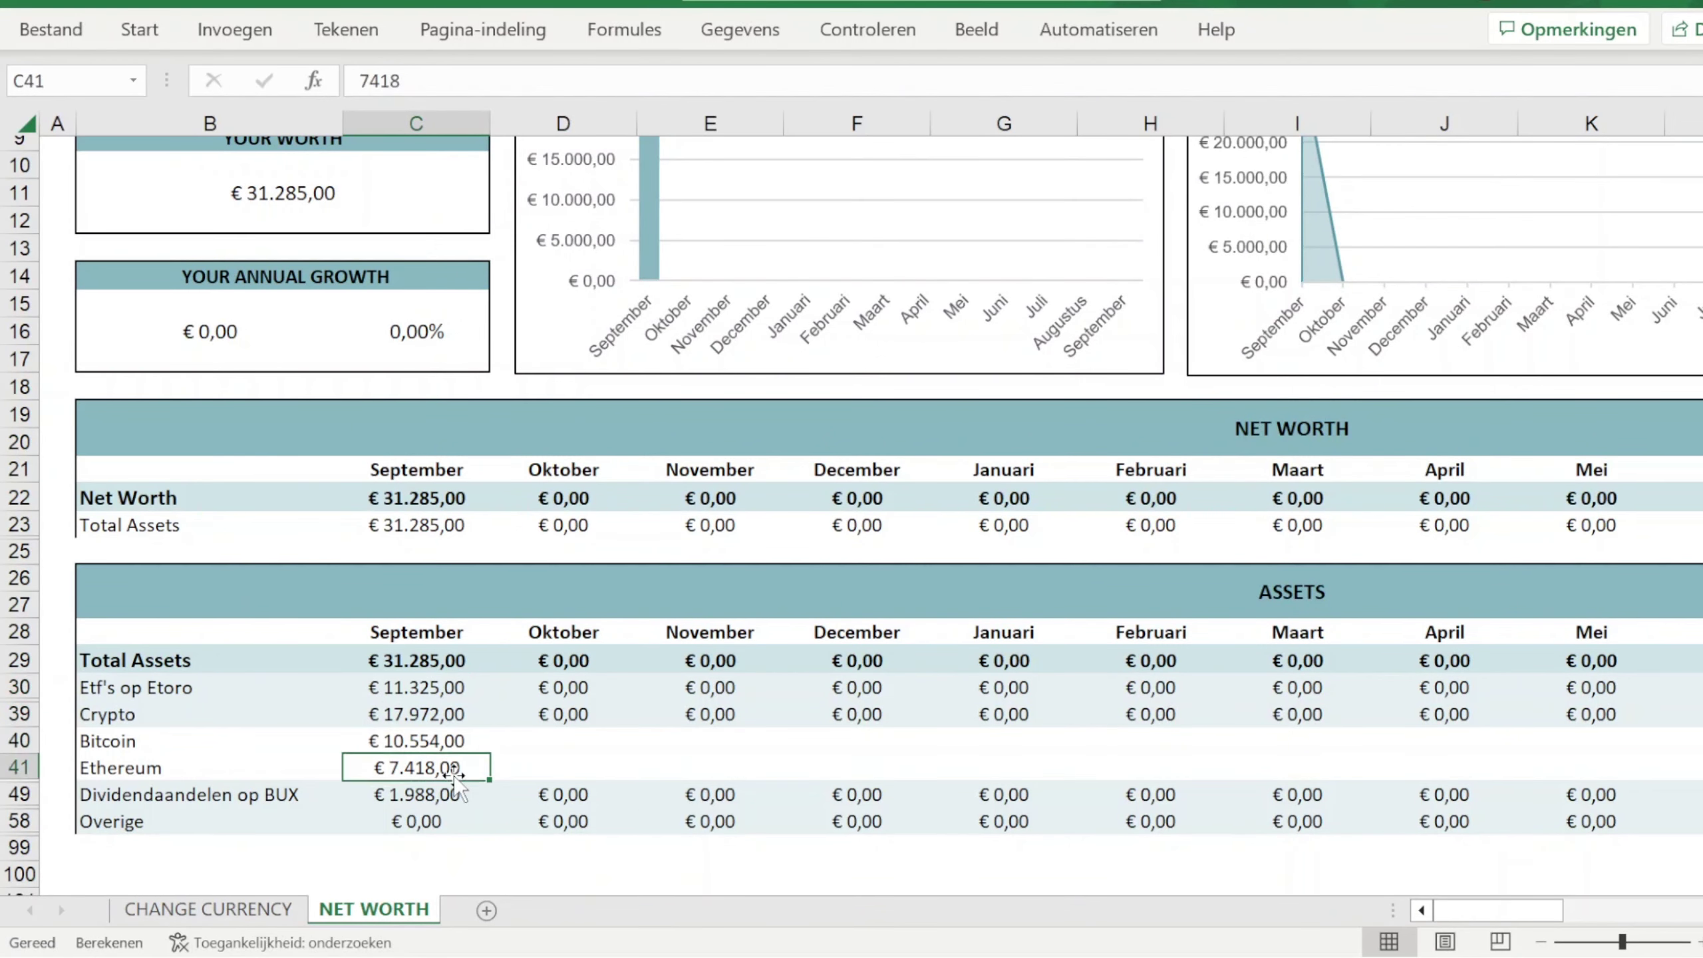
key("Down")
key("Up")
key("Up")
key("Up")
key("Up")
key("Up")
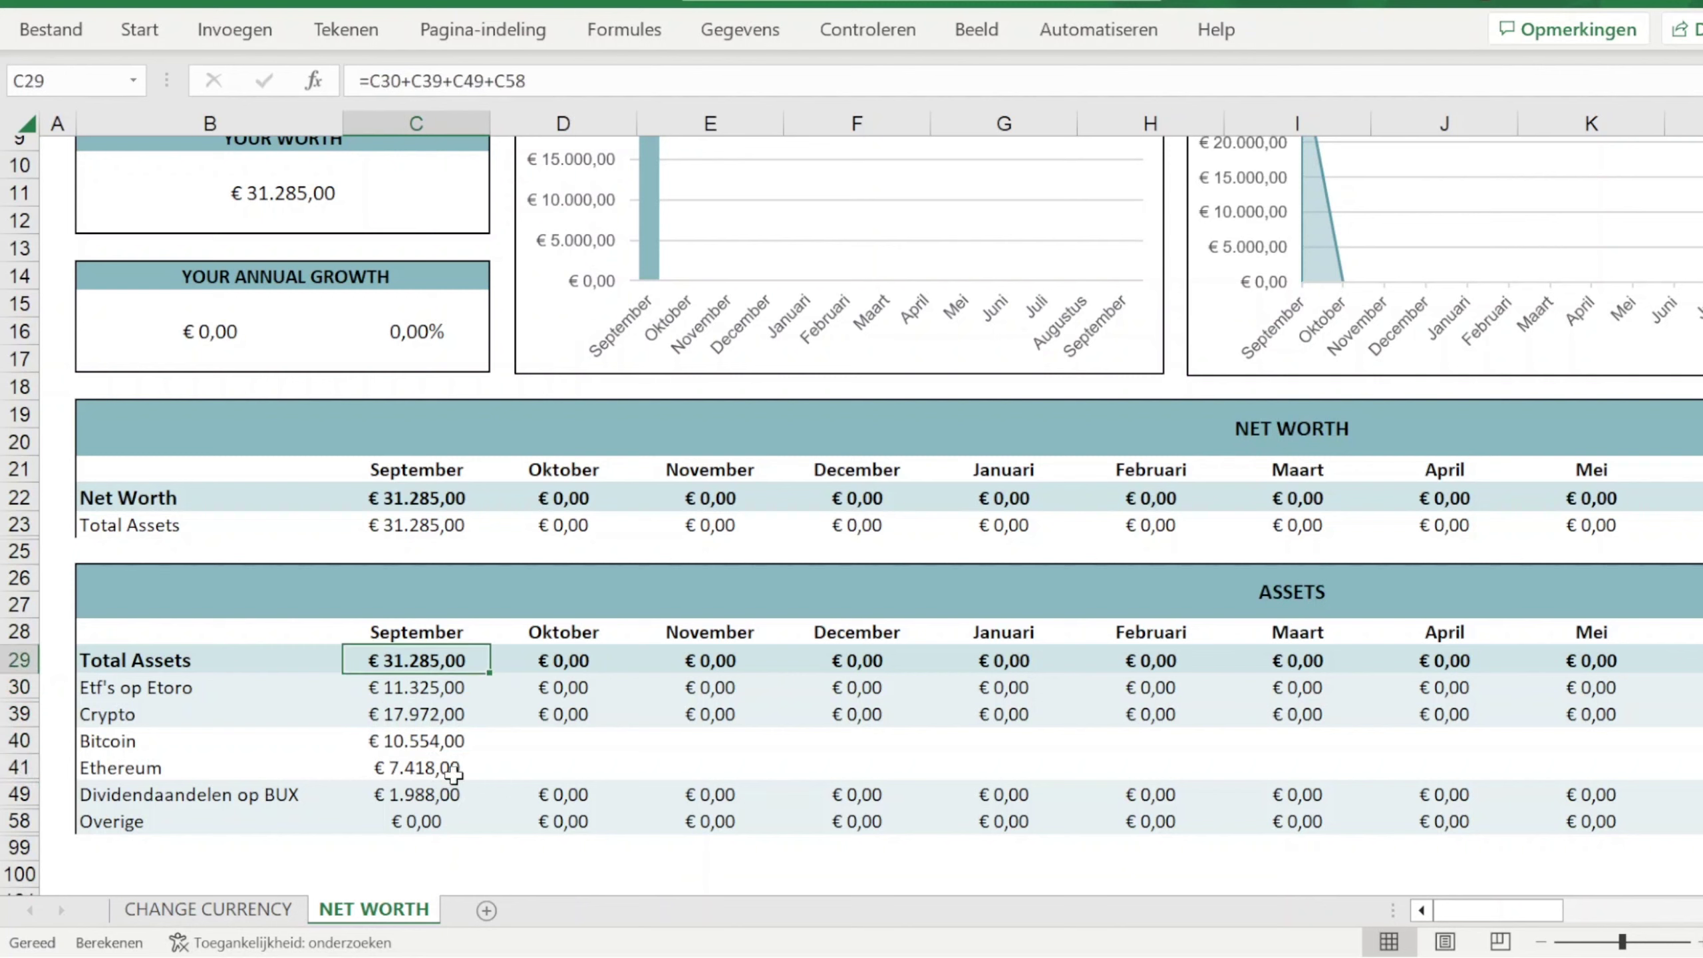
key("Down")
key("Down")
key("Down")
key("Down")
key("Down")
key("Down")
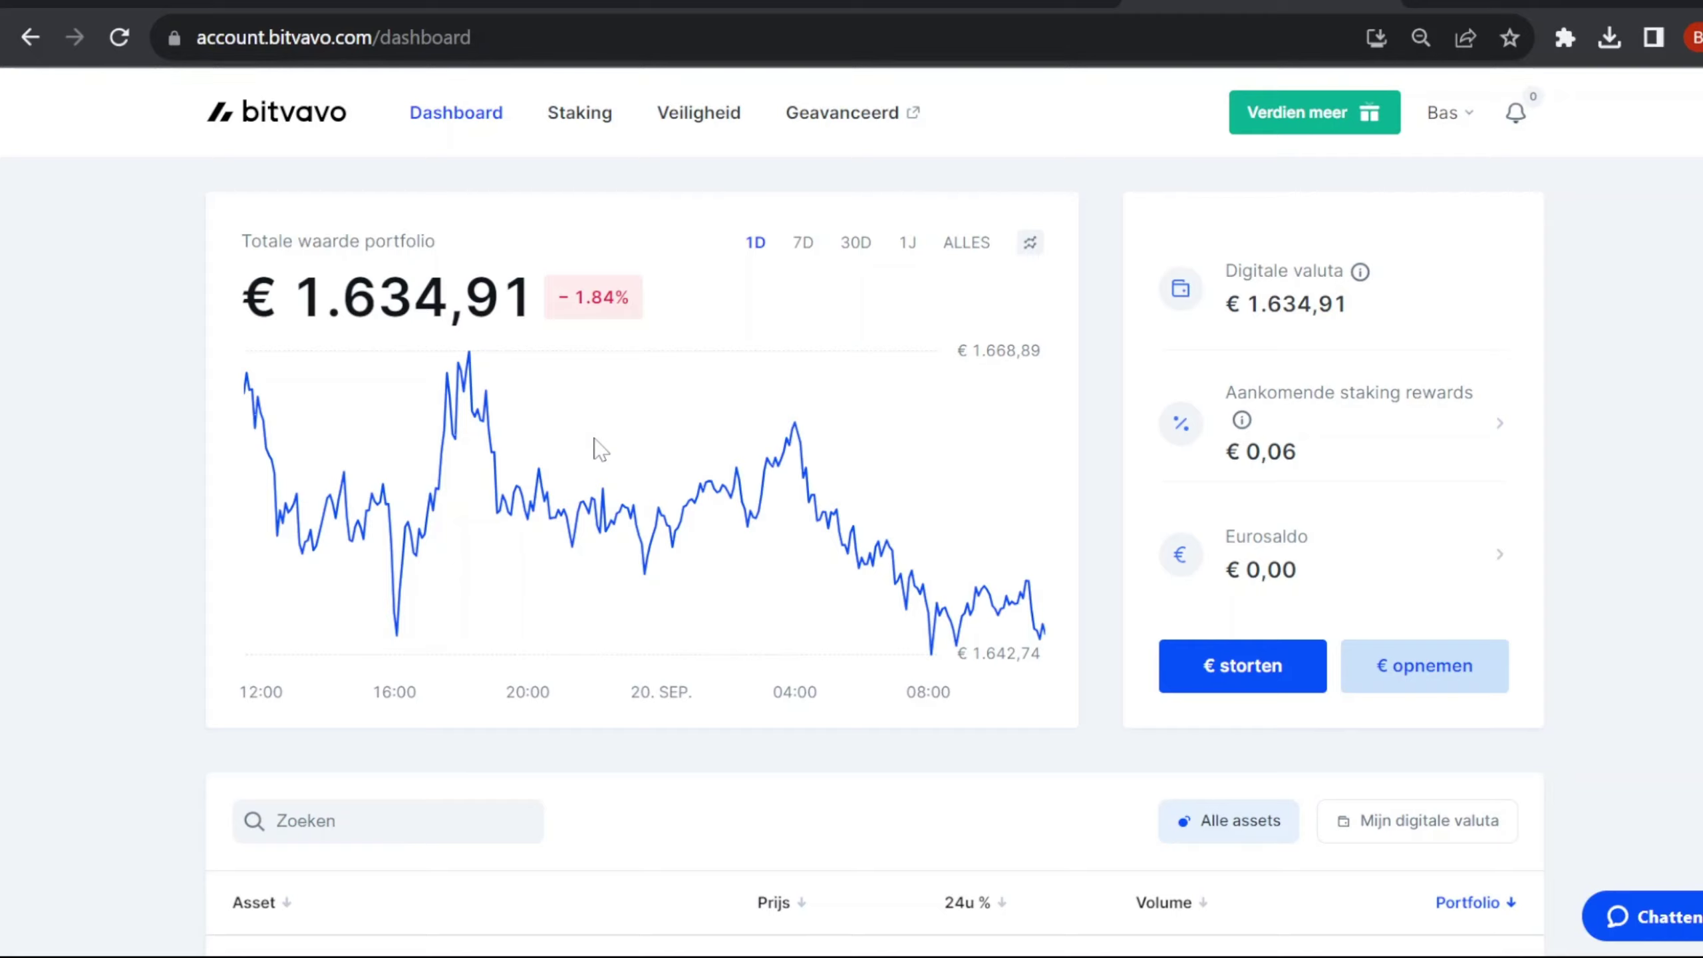
Check the smaller coin holdings on the Bitvavo dashboard, then switch to Excel and enter 397 as the September value for Overige
scroll(599, 448, "down", 5)
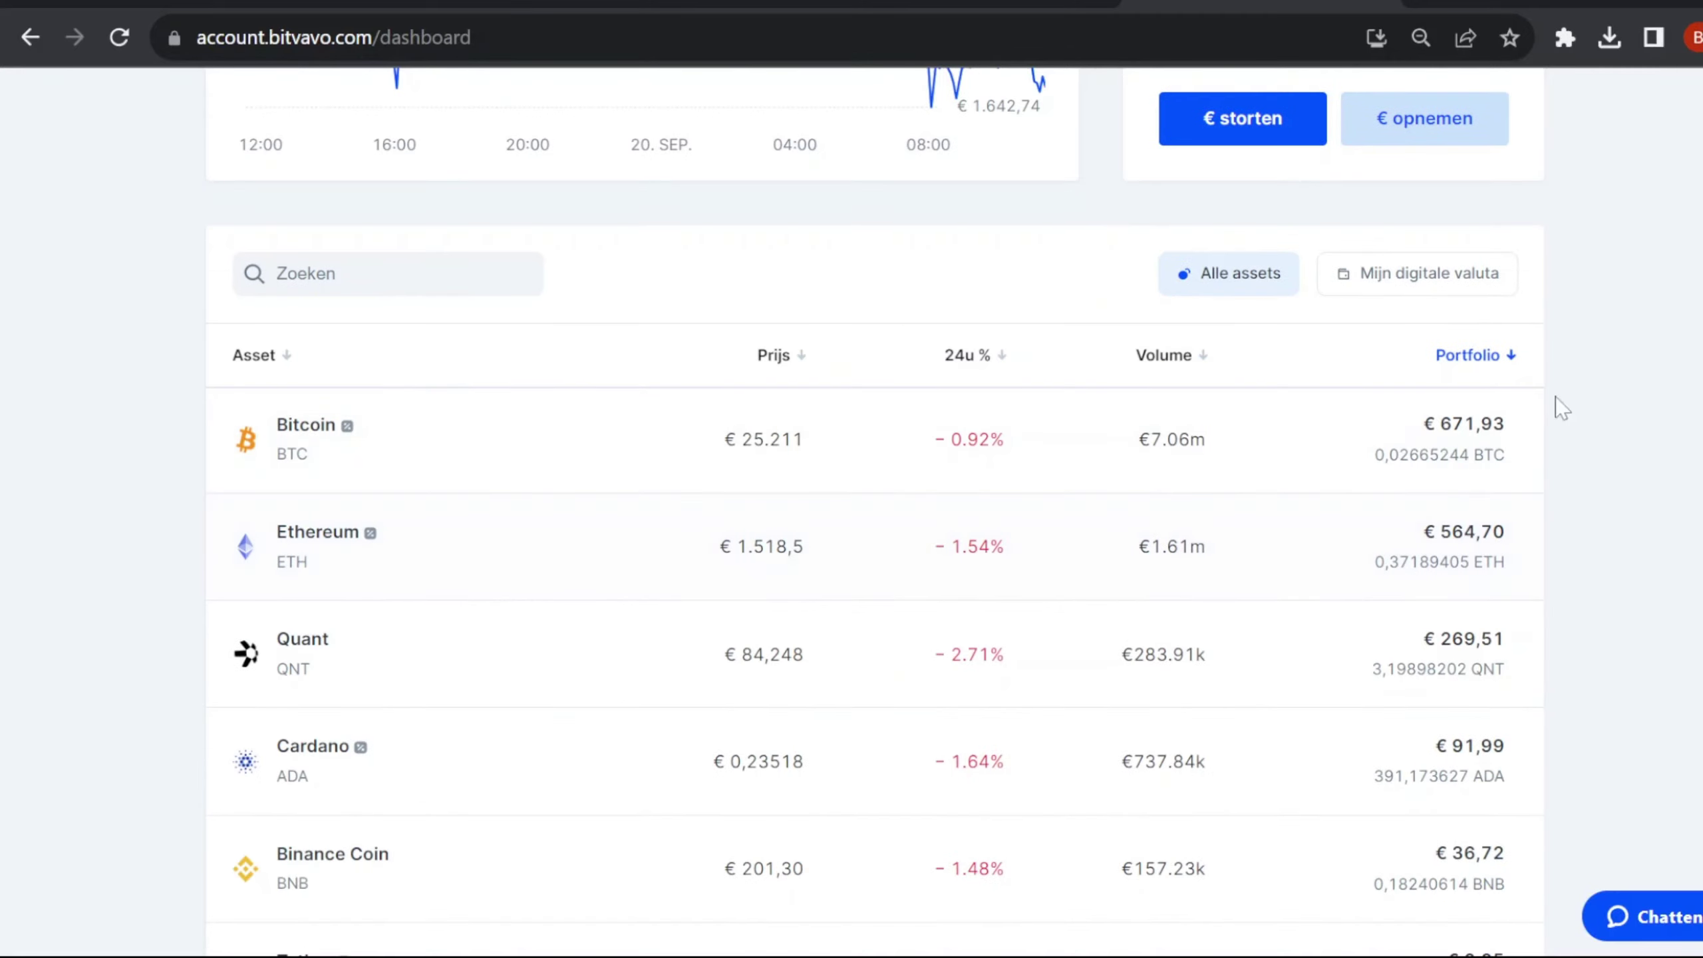
scroll(1546, 550, "down", 2)
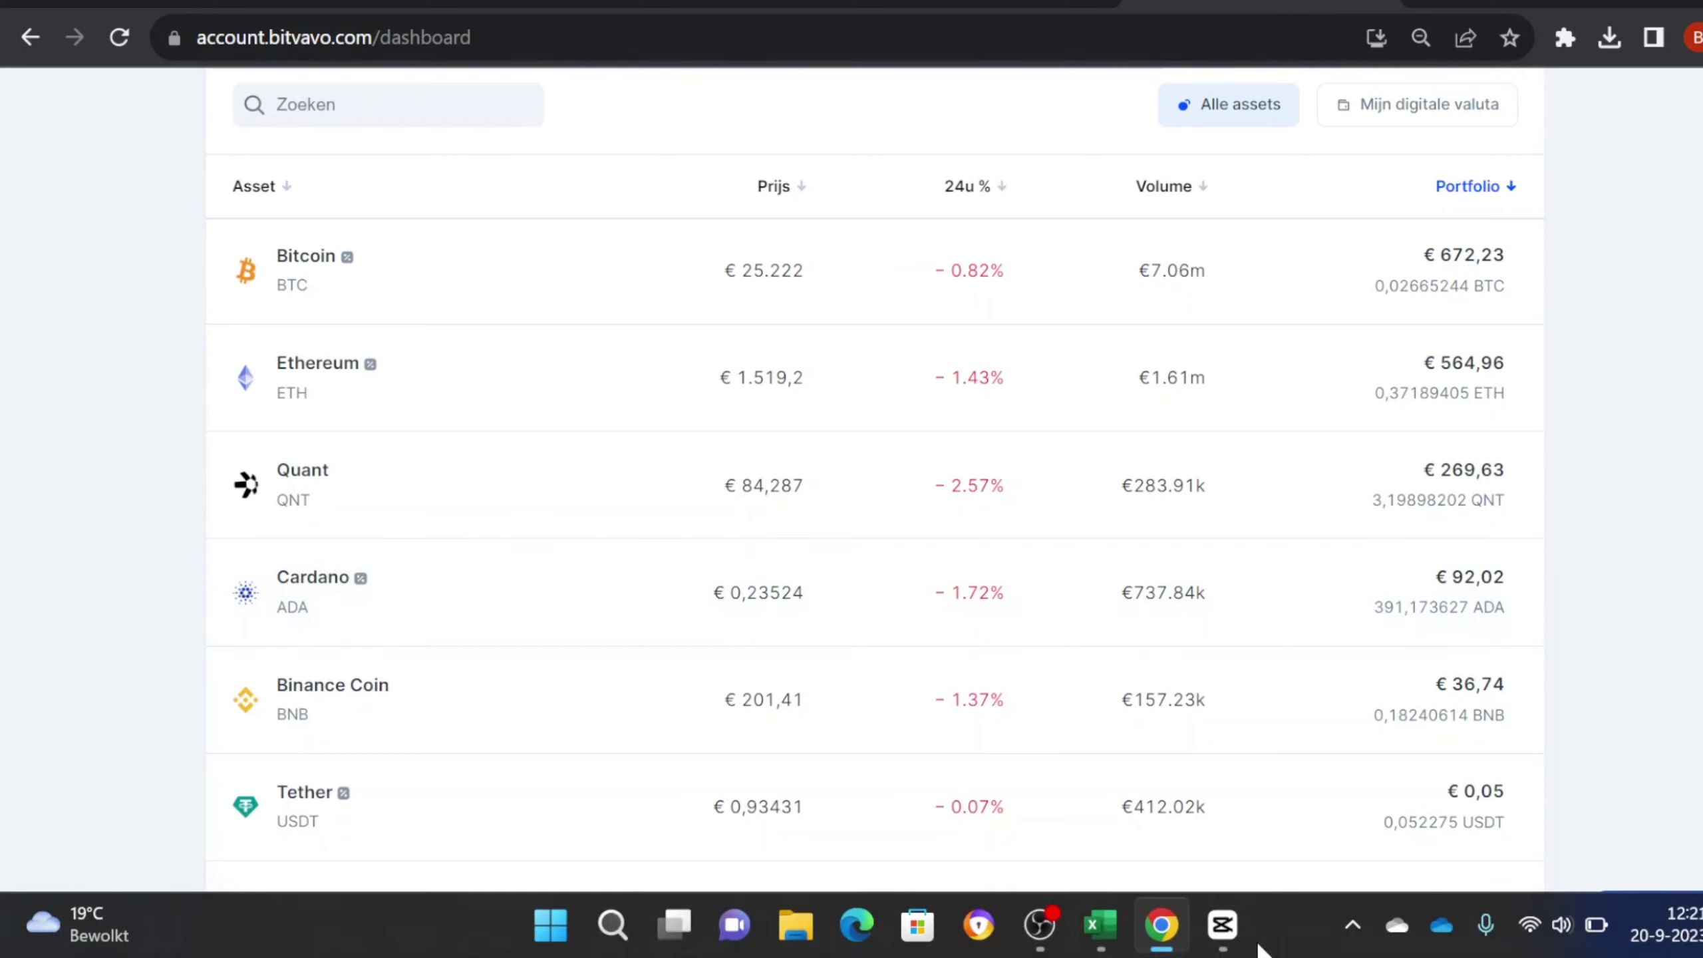
left_click(1100, 926)
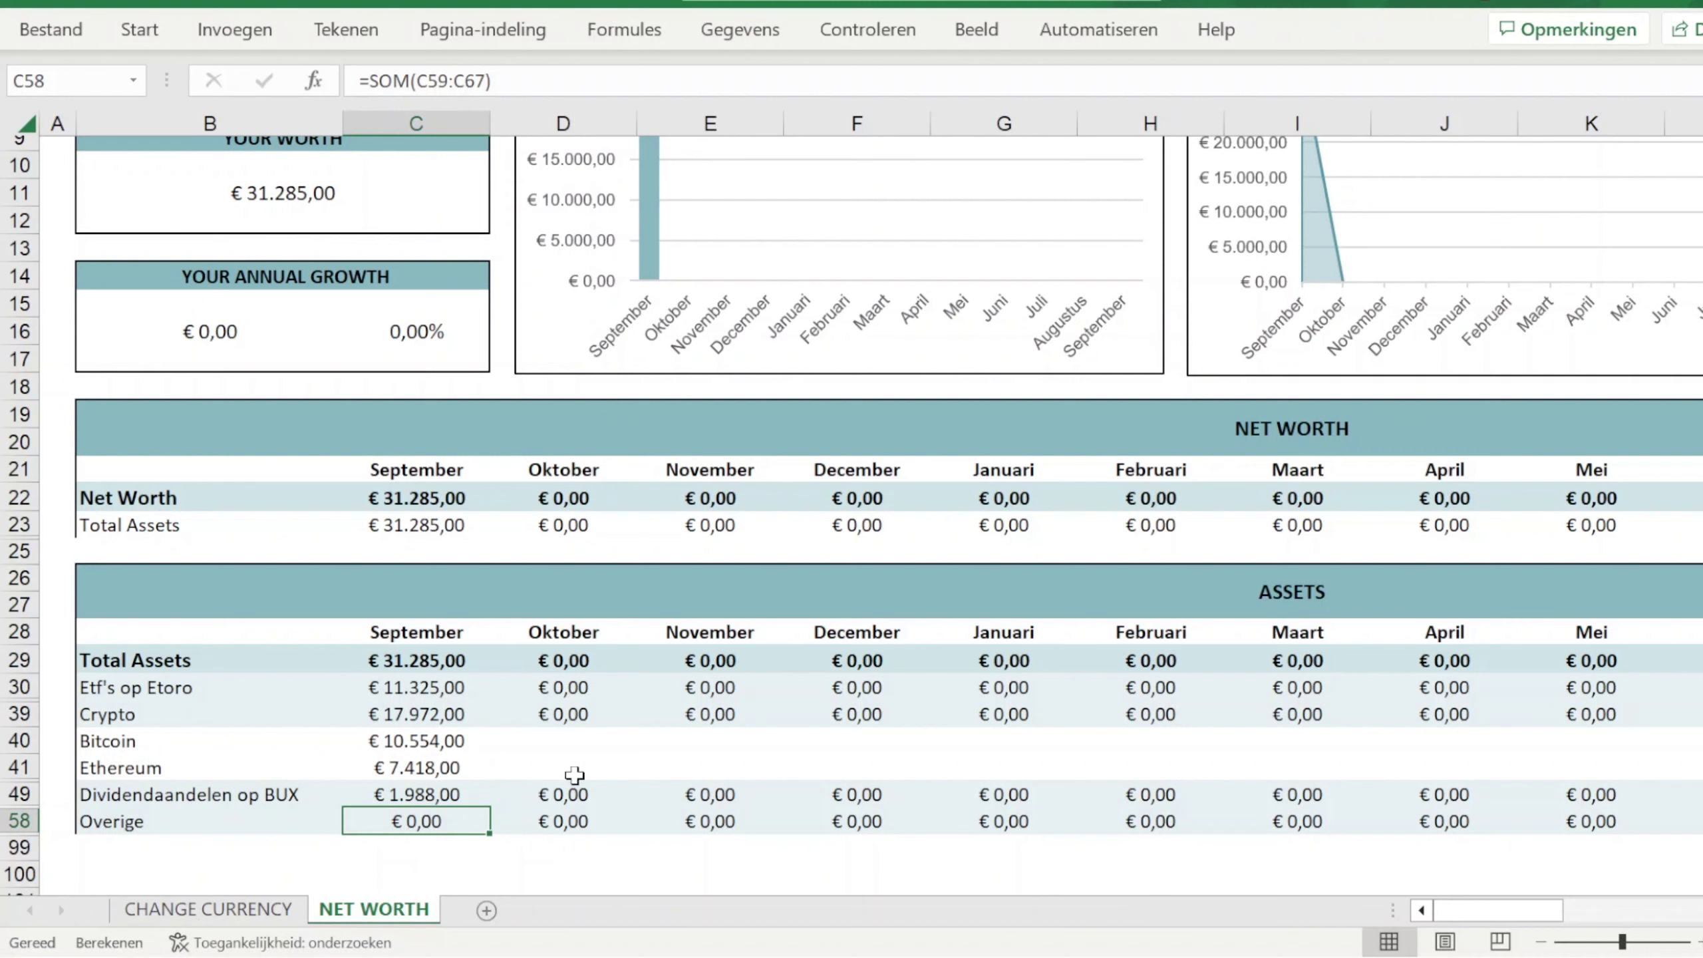
type("397")
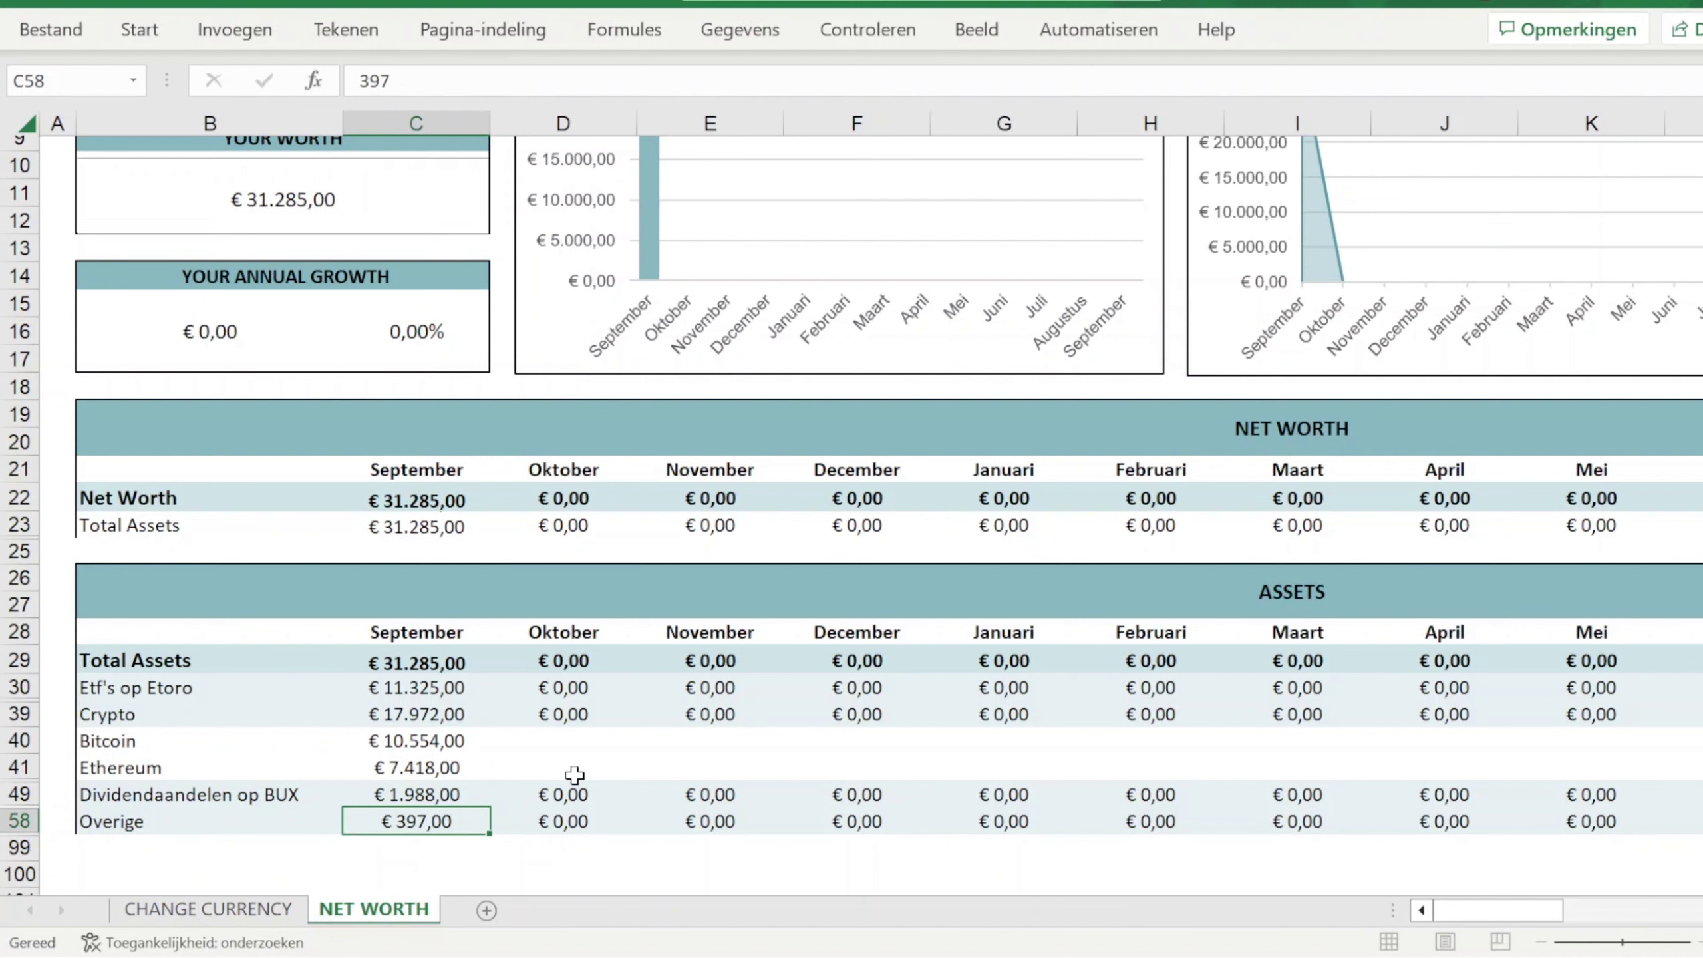
key("Tab")
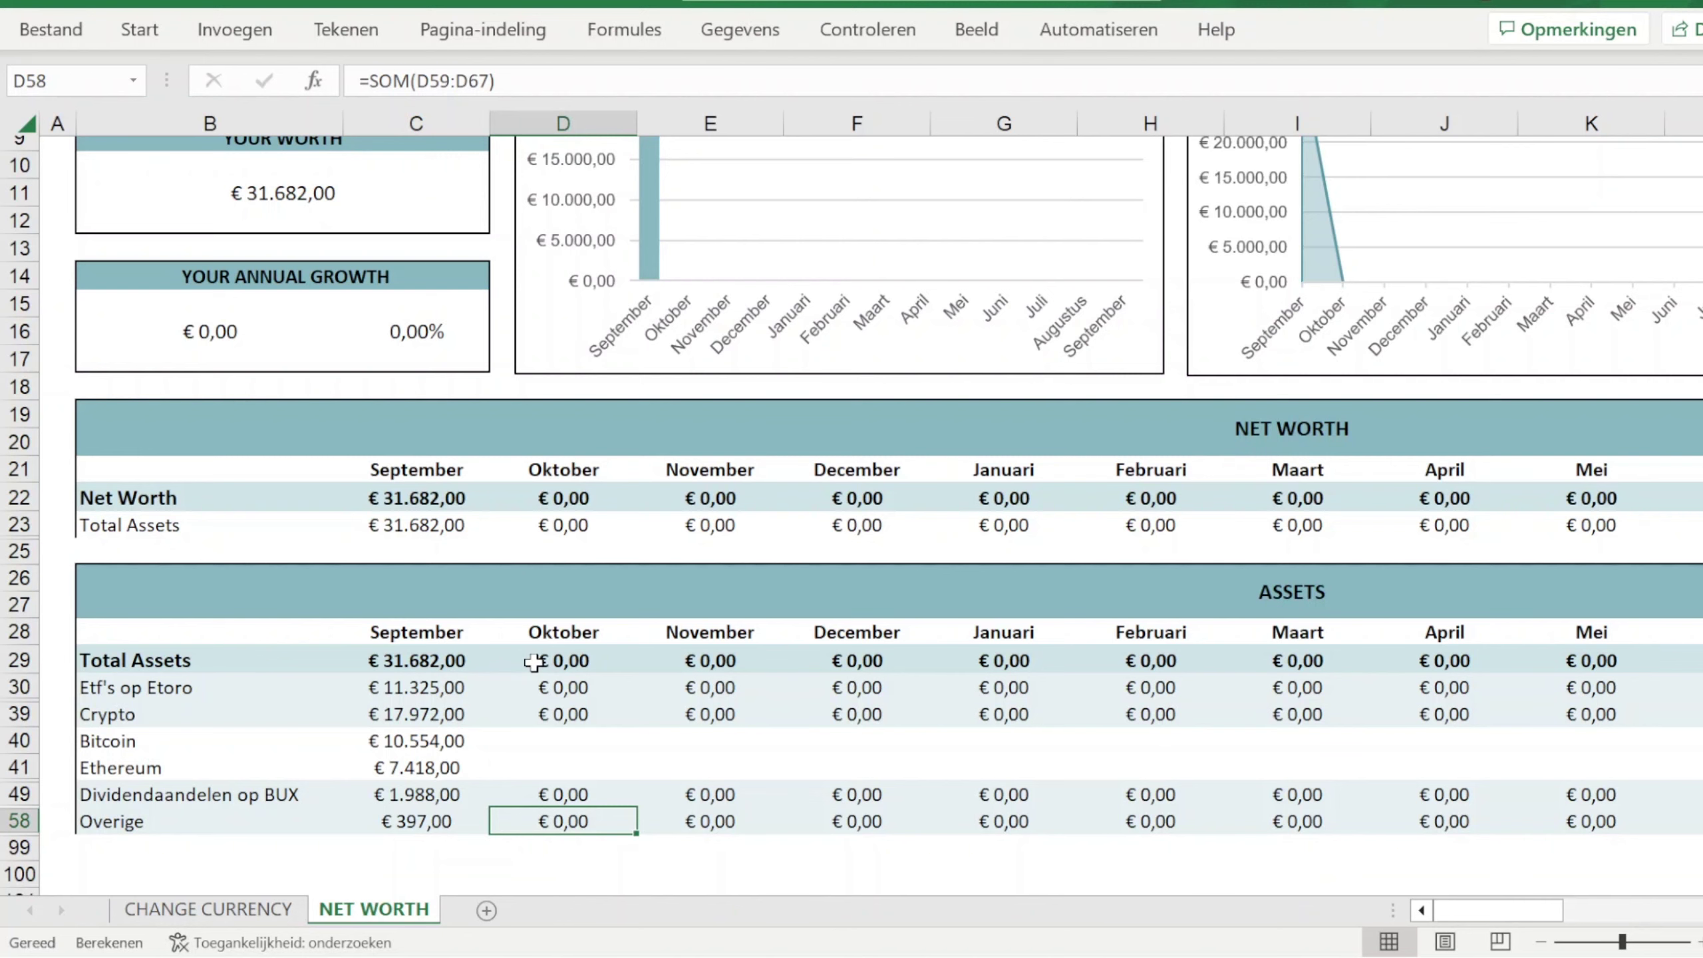
Review the net worth summary, its charts and the asset labels from Etf's op Etoro to Overige
scroll(533, 662, "up", 3)
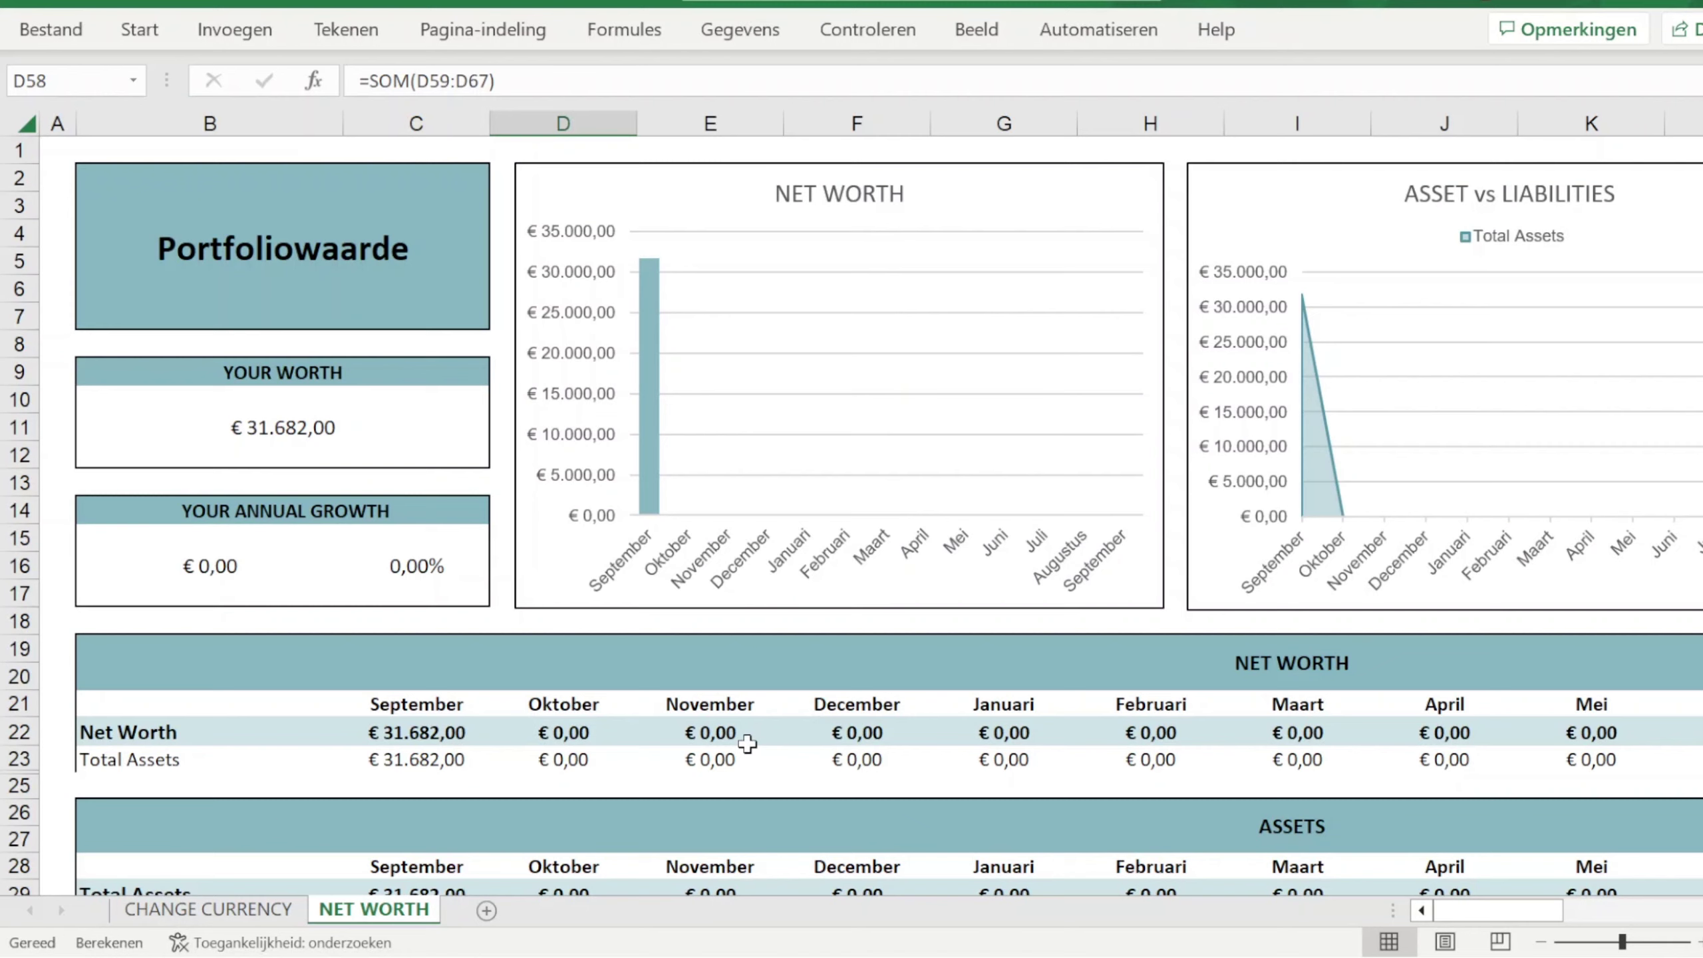
scroll(747, 743, "down", 4)
left_click(306, 607)
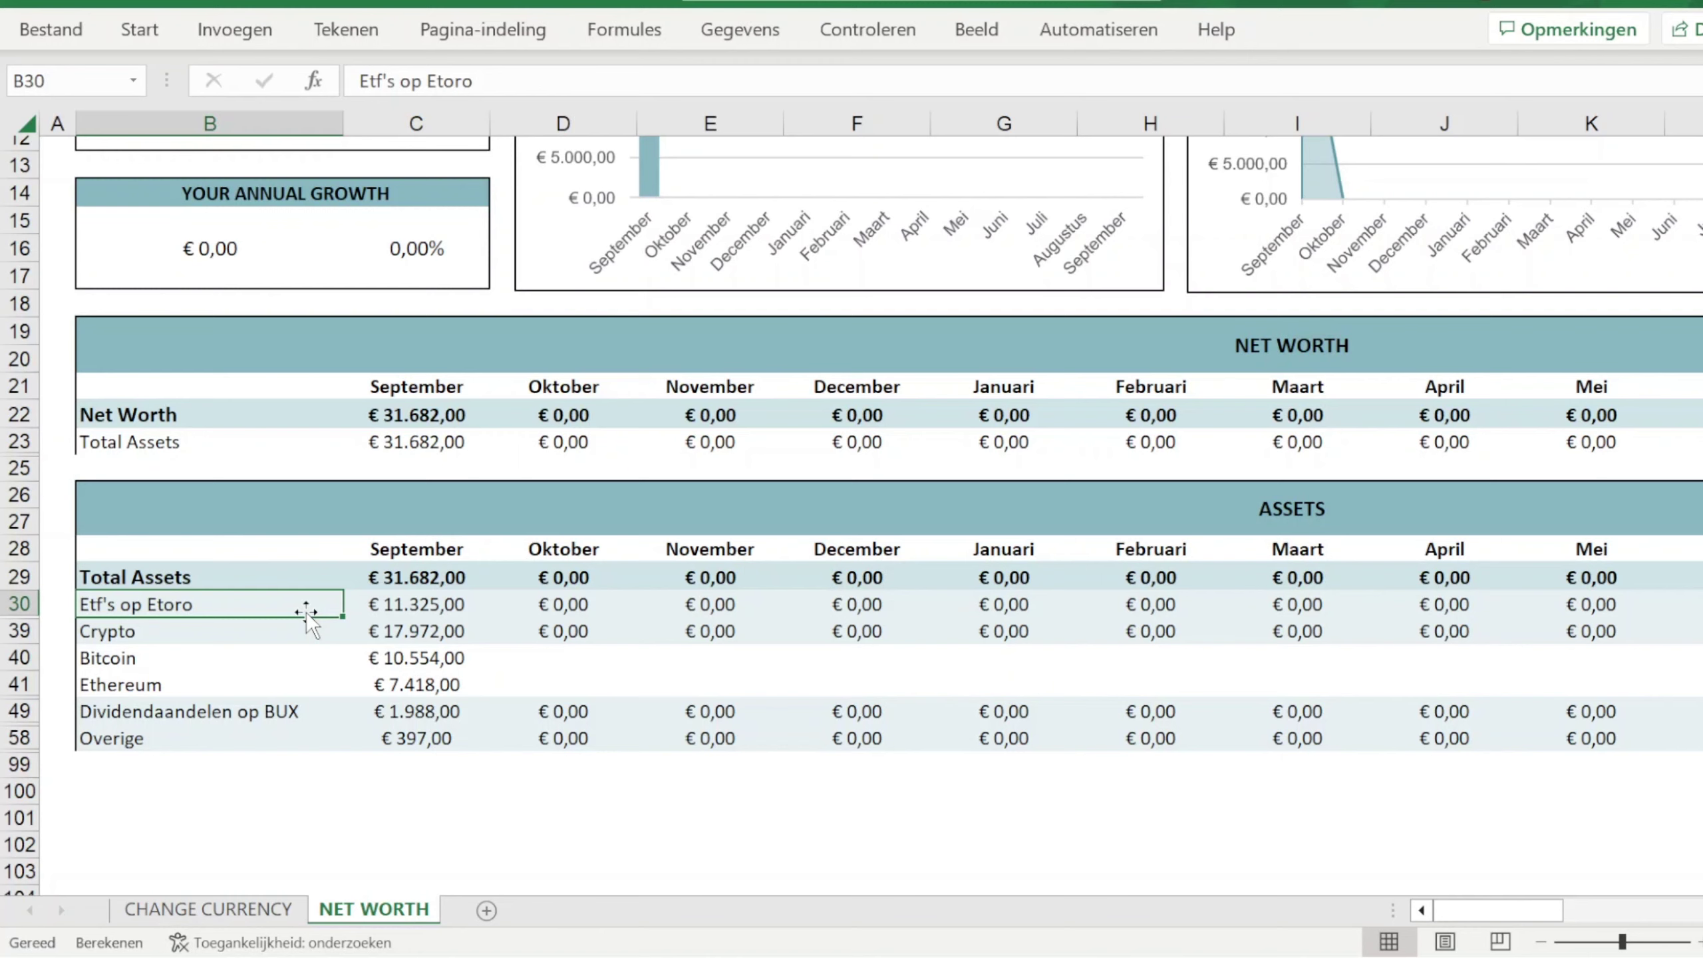
key("Down")
key("Up")
key("Down")
key("Down")
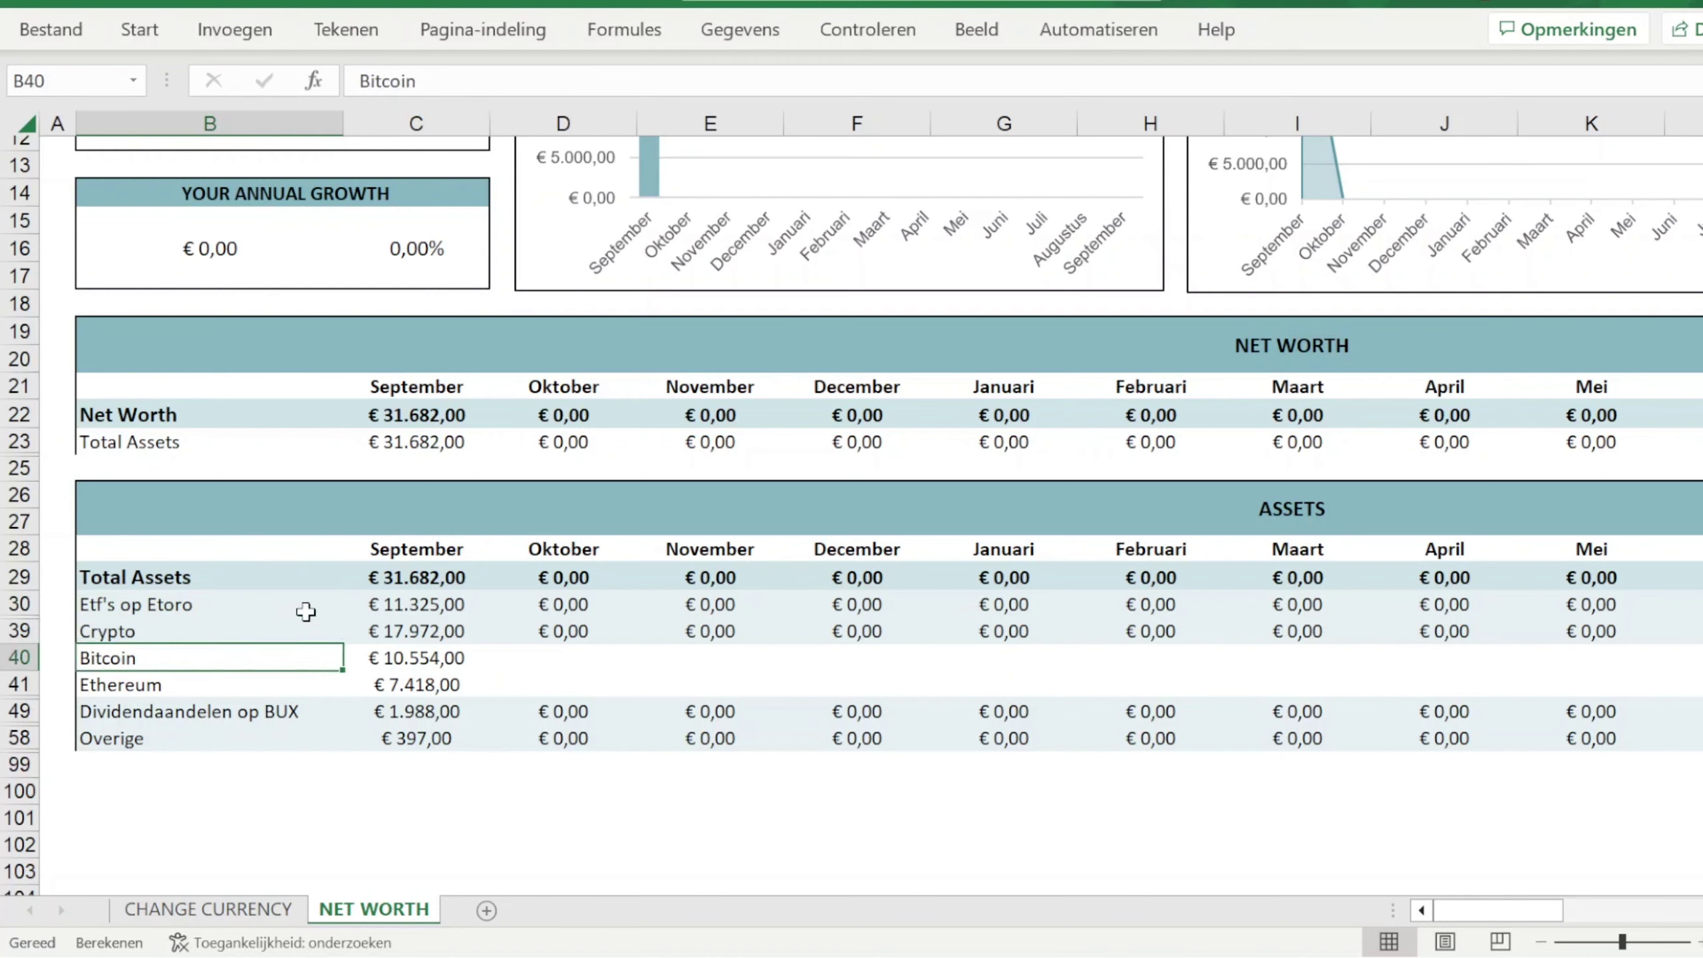
left_click(286, 732)
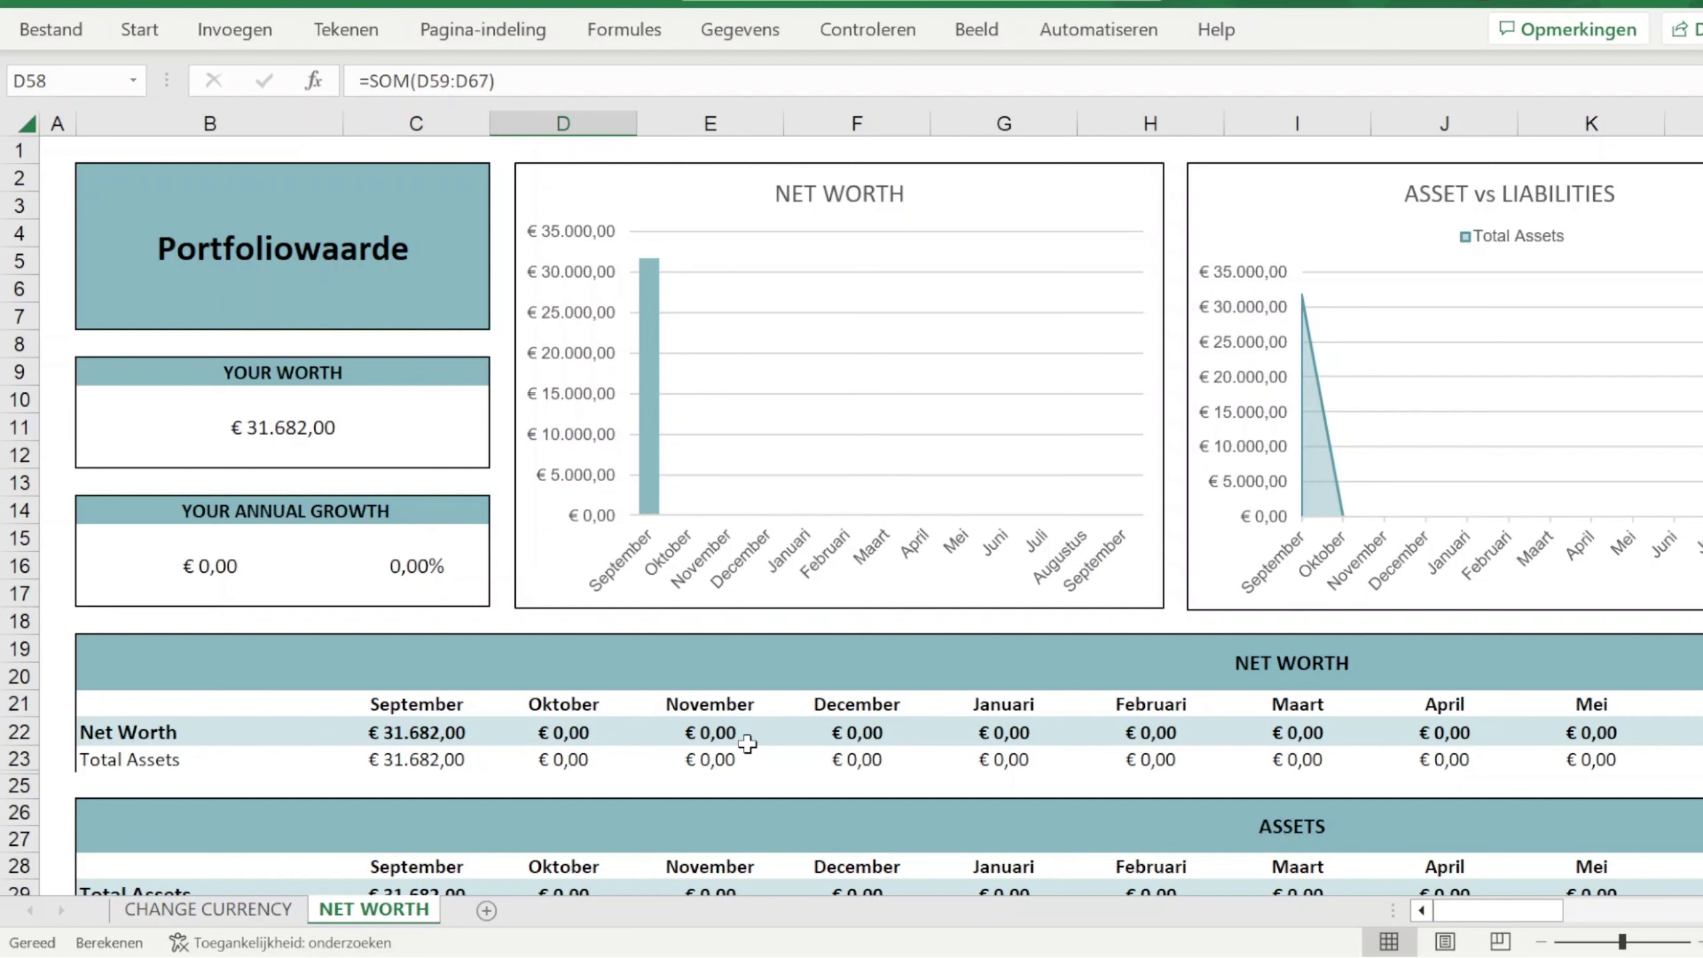
key("Left")
key("Left")
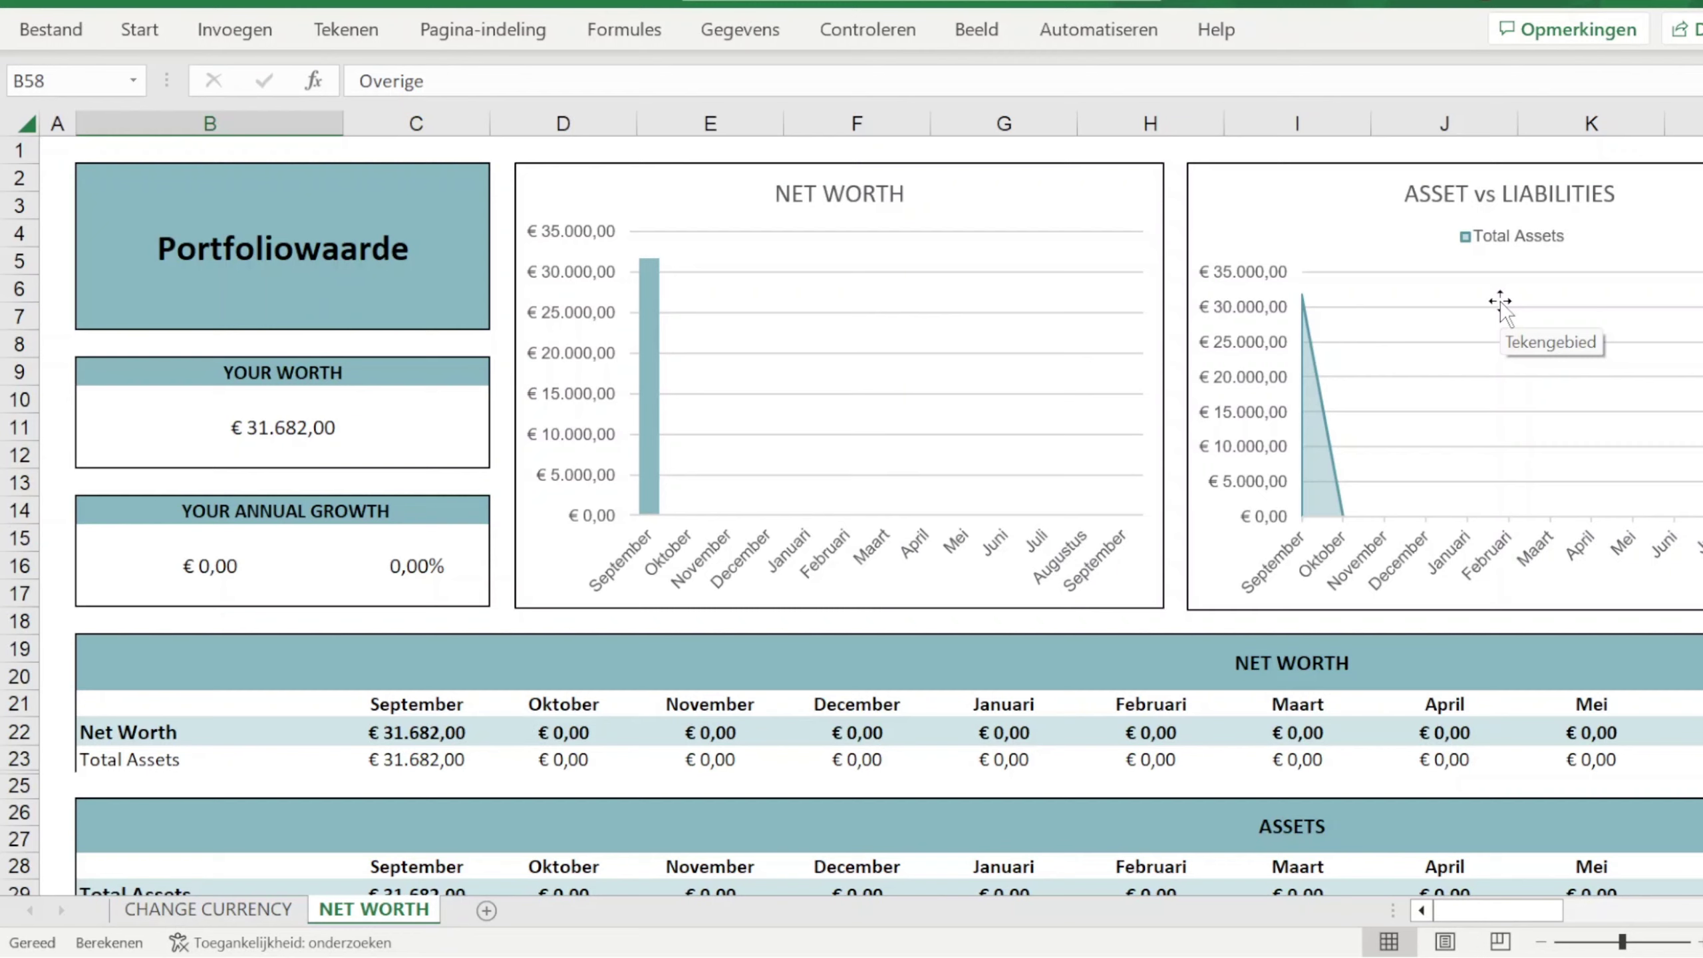